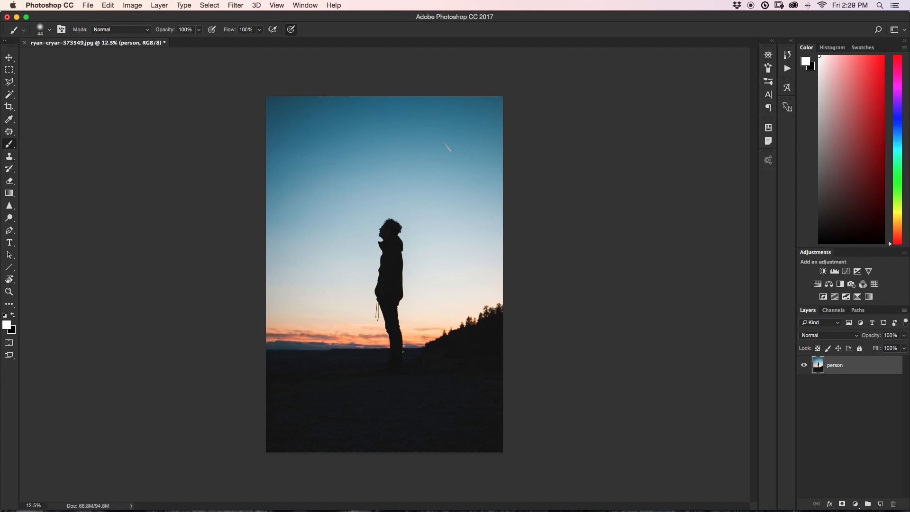
pyautogui.moveTo(406, 355)
pyautogui.mouseDown()
pyautogui.moveTo(408, 267)
pyautogui.moveTo(391, 204)
pyautogui.moveTo(367, 228)
pyautogui.moveTo(365, 306)
pyautogui.moveTo(387, 374)
pyautogui.moveTo(404, 384)
pyautogui.mouseUp()
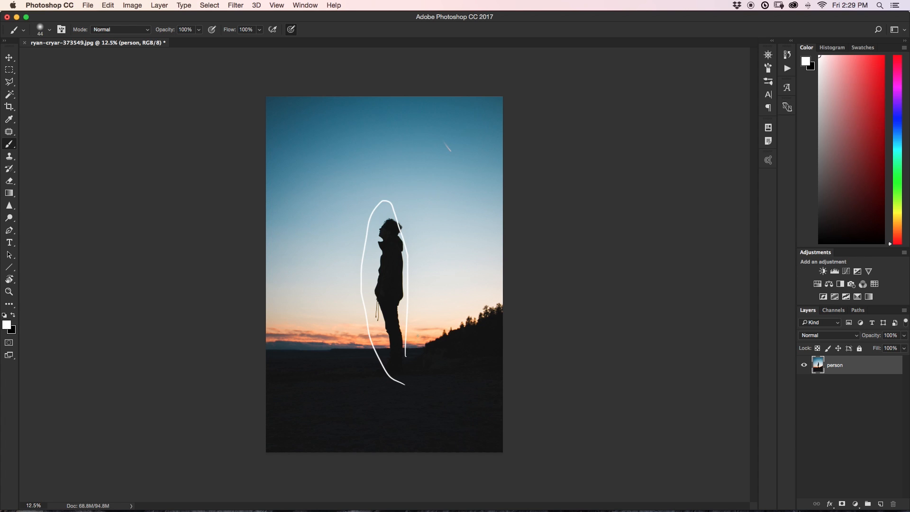
pyautogui.press('super+z')
pyautogui.moveTo(338, 321)
pyautogui.mouseDown()
pyautogui.moveTo(305, 293)
pyautogui.moveTo(308, 188)
pyautogui.moveTo(373, 107)
pyautogui.moveTo(453, 168)
pyautogui.moveTo(459, 290)
pyautogui.mouseUp()
pyautogui.press('super+z')
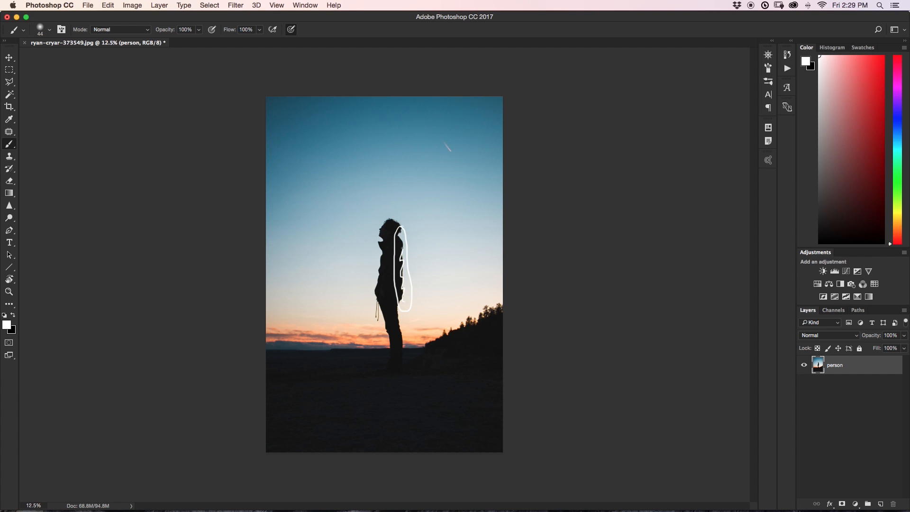
pyautogui.press('super+alt+z')
pyautogui.press('super+alt+z')
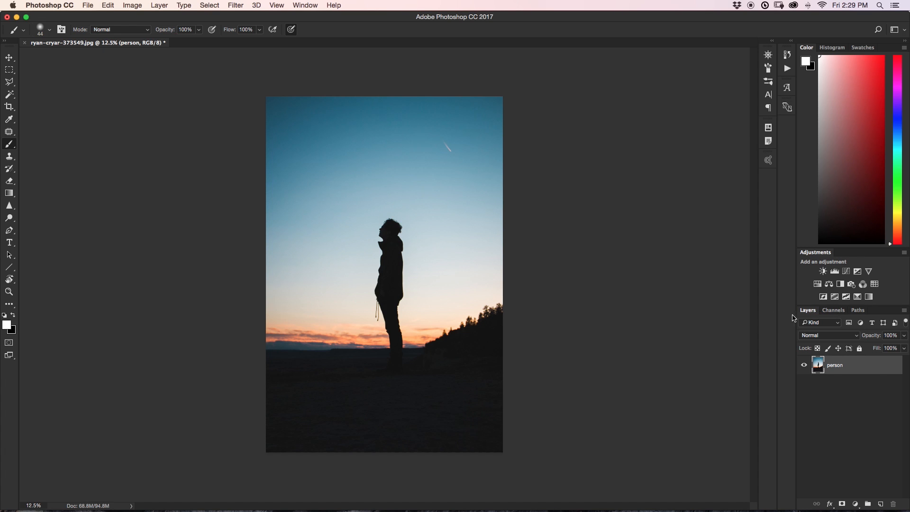
# Compare the Red, Green and Blue channels for contrast between the dark silhouette and the sky.
pyautogui.click(834, 315)
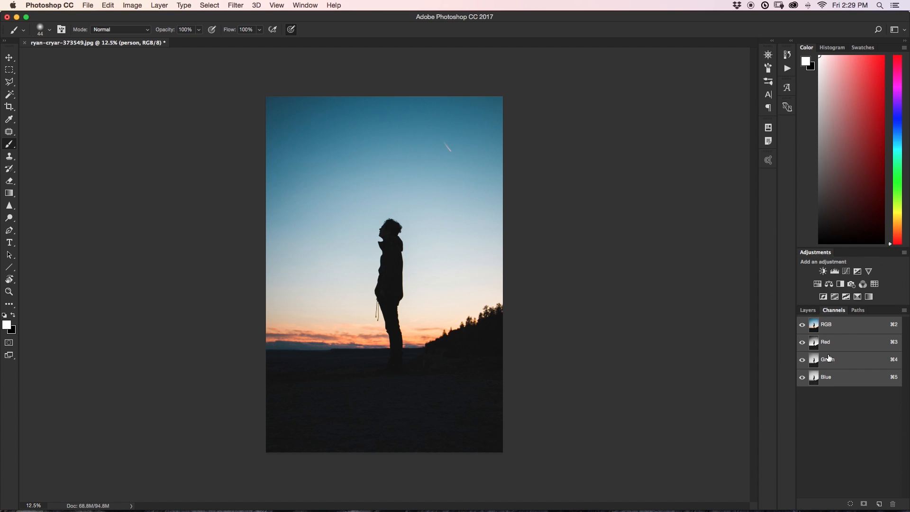
pyautogui.click(830, 359)
pyautogui.click(843, 379)
pyautogui.click(842, 346)
pyautogui.click(843, 363)
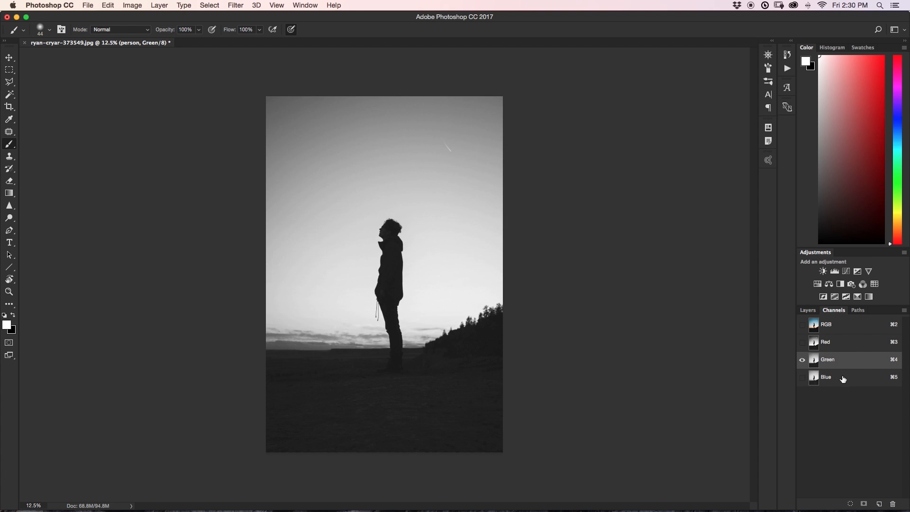
pyautogui.click(843, 379)
pyautogui.click(843, 349)
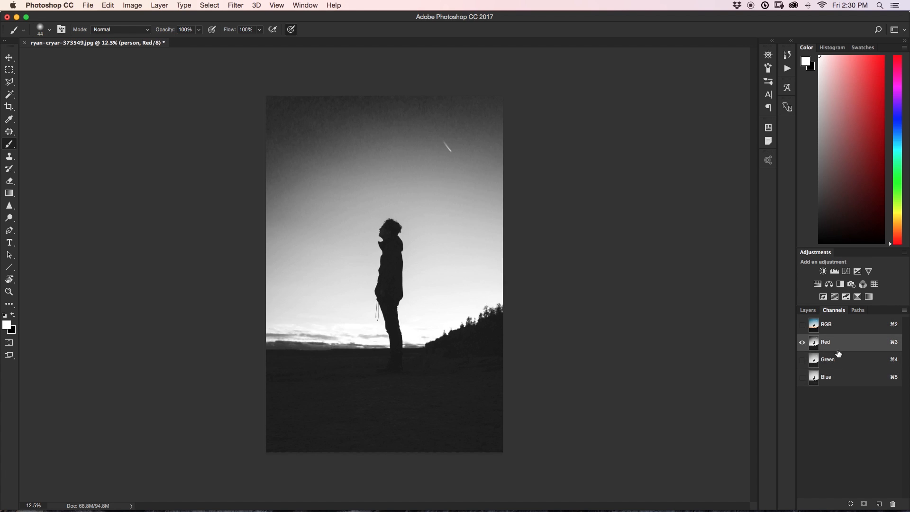
pyautogui.click(839, 363)
pyautogui.click(845, 378)
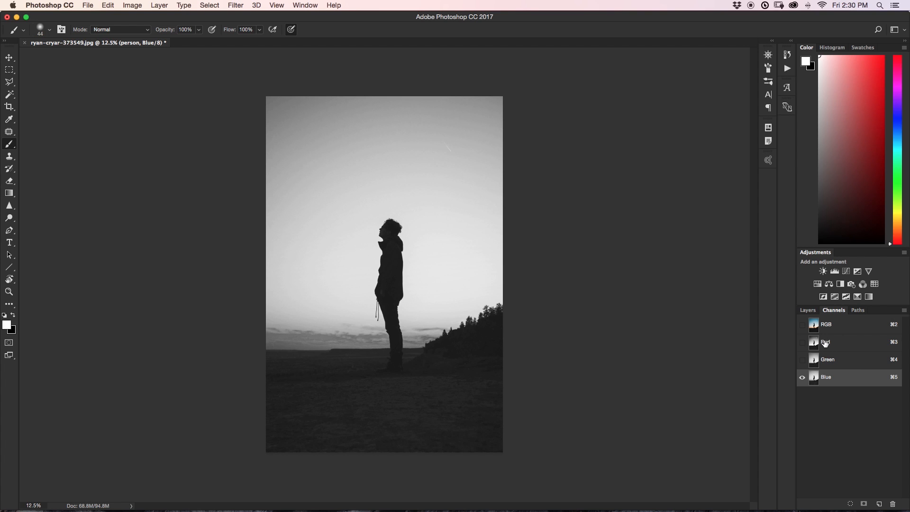
pyautogui.click(847, 341)
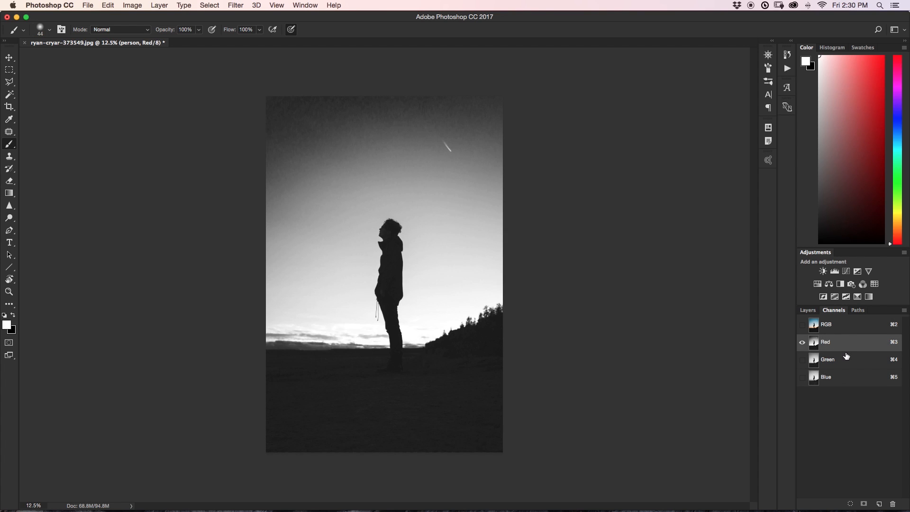
pyautogui.click(844, 359)
pyautogui.click(845, 382)
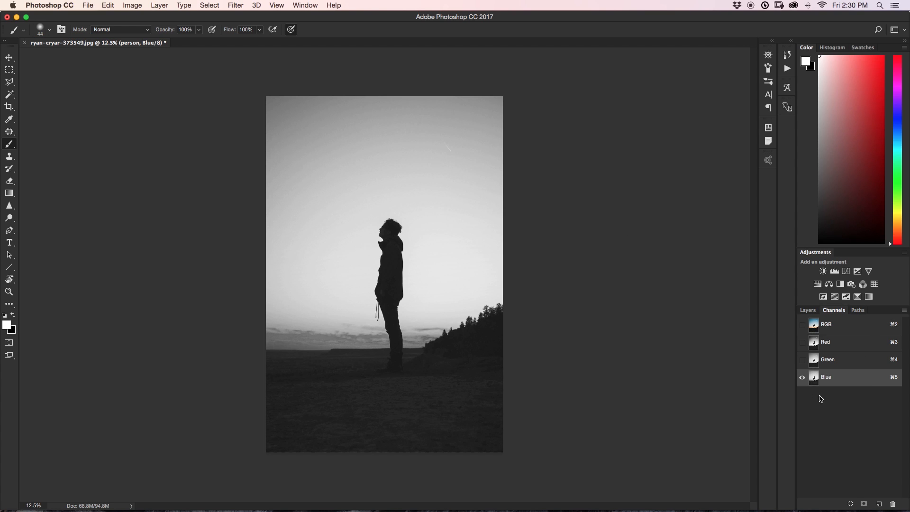
# Duplicate the Blue channel and apply Levels to the copy with input black at 32 and input white at 150.
pyautogui.moveTo(833, 377); pyautogui.dragTo(876, 504)
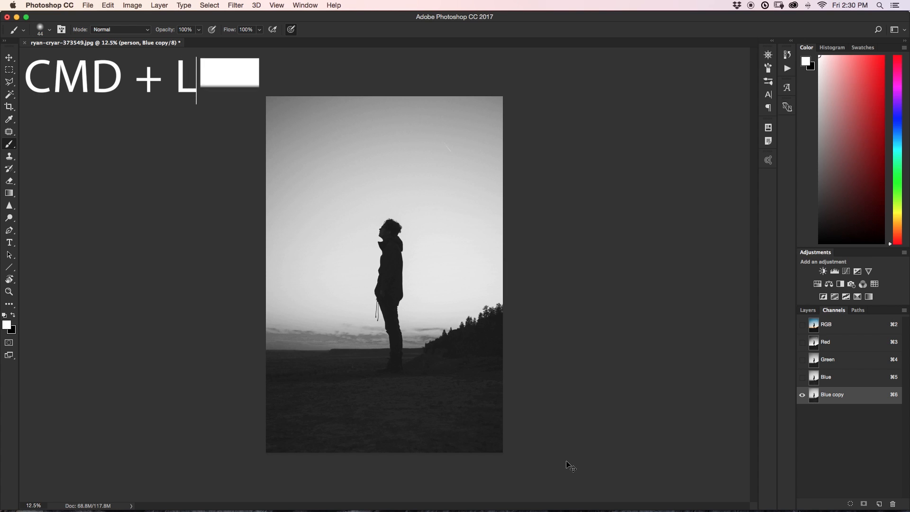
pyautogui.press('super+l')
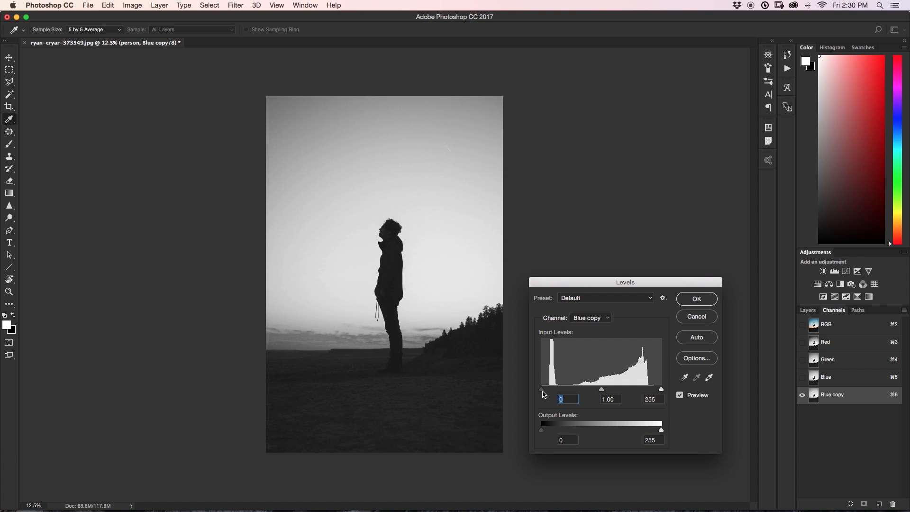
pyautogui.moveTo(543, 392); pyautogui.dragTo(557, 392)
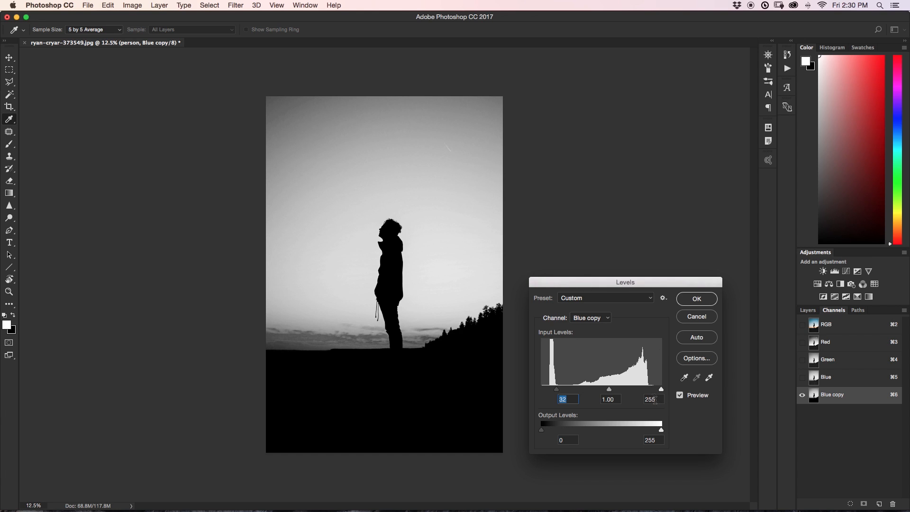
pyautogui.moveTo(660, 391); pyautogui.dragTo(612, 387)
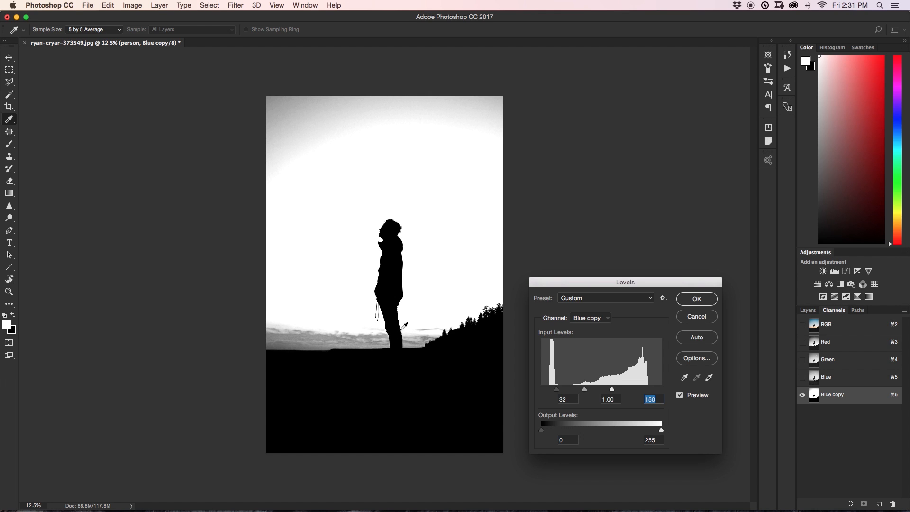
pyautogui.press('alt')
pyautogui.click(697, 299)
pyautogui.press('b')
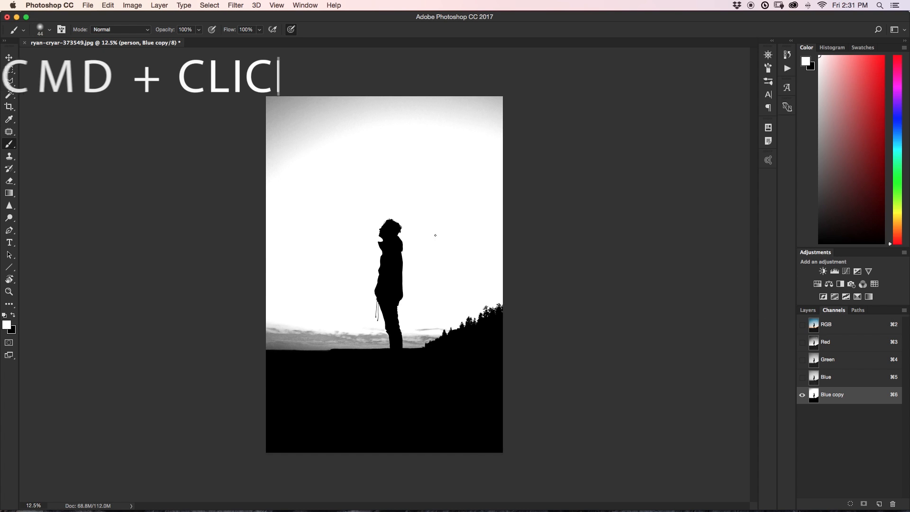
# Load the Blue copy channel as a selection, add it as a layer mask on the person layer and invert the mask.
pyautogui.keyDown('super'); pyautogui.click(814, 398); pyautogui.keyUp('super')
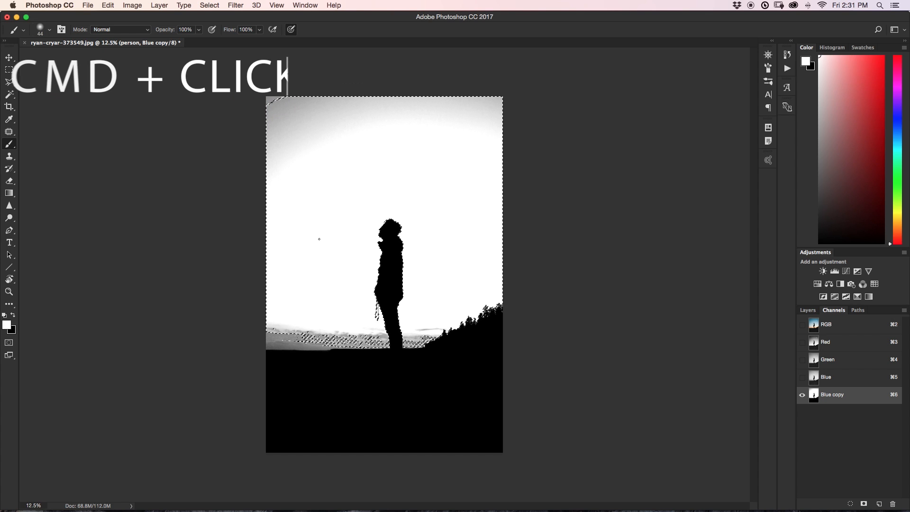
pyautogui.click(808, 311)
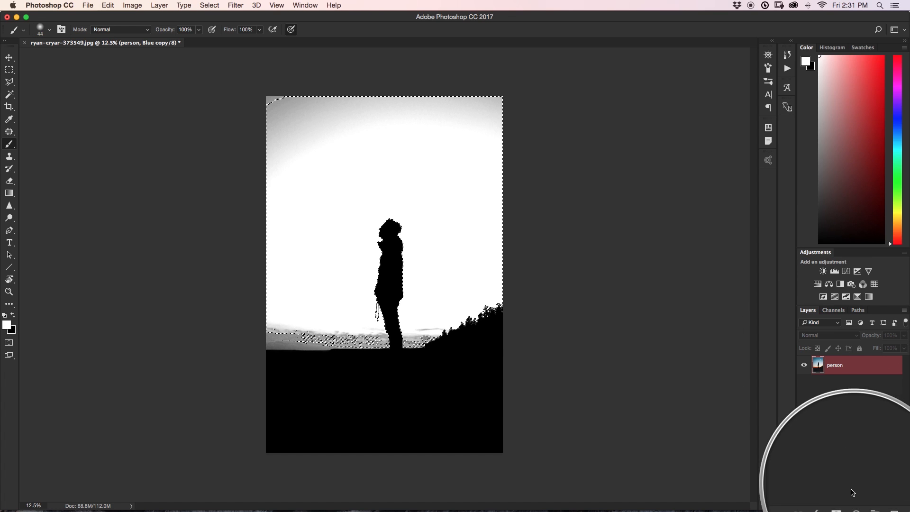
pyautogui.click(842, 504)
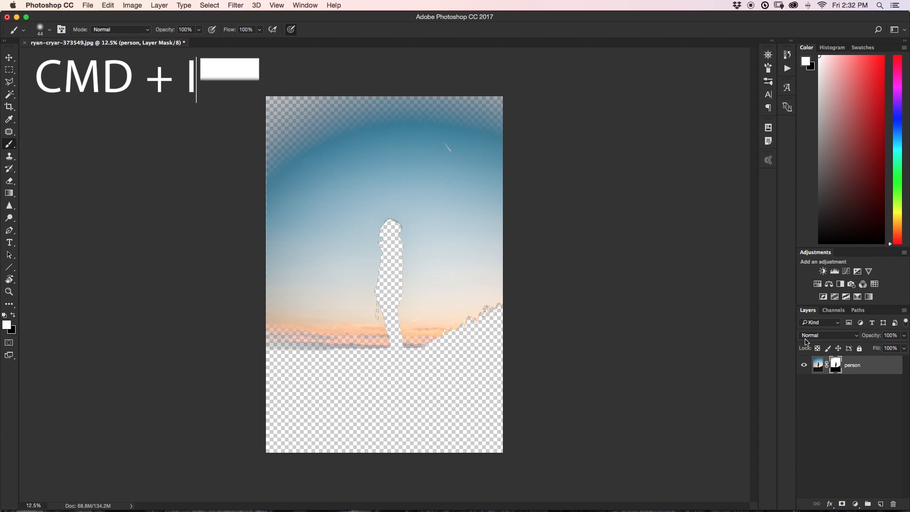
pyautogui.press('super+i')
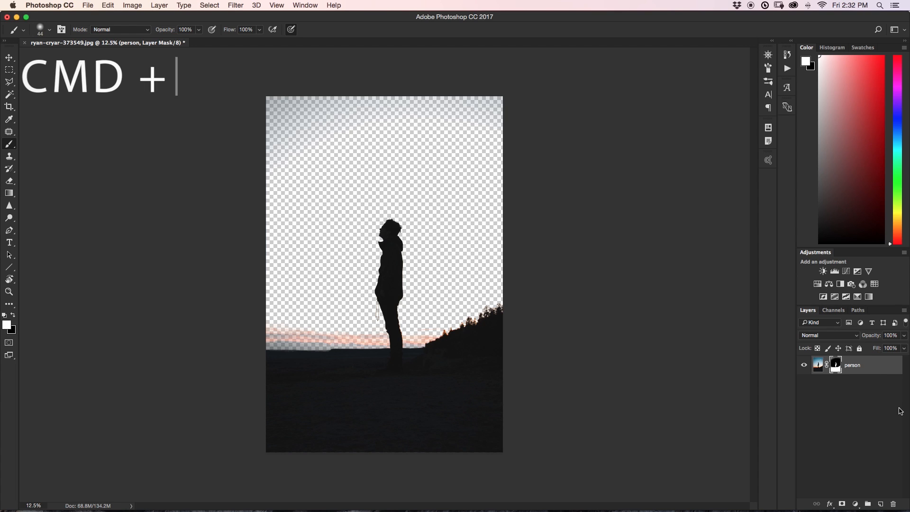
# Duplicate the masked person layer and invert the layer mask of the copy.
pyautogui.press('super+j')
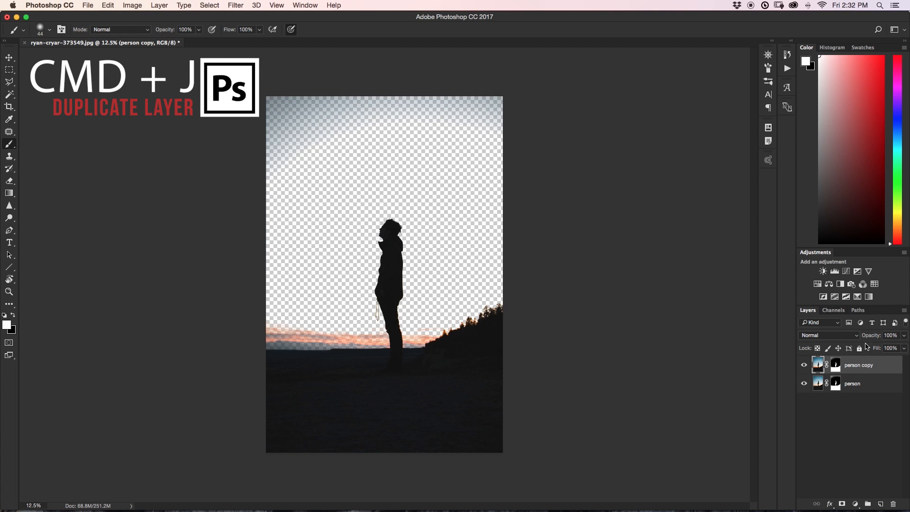
pyautogui.click(837, 371)
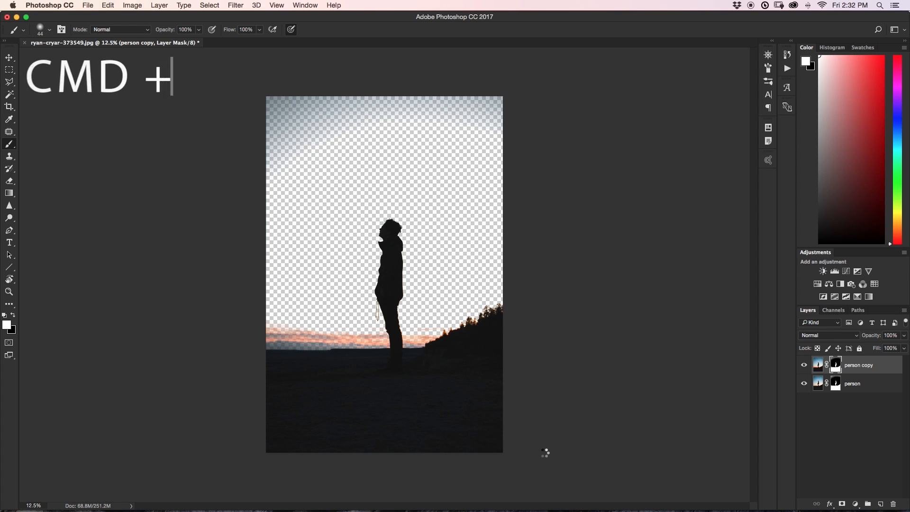
pyautogui.press('super+i')
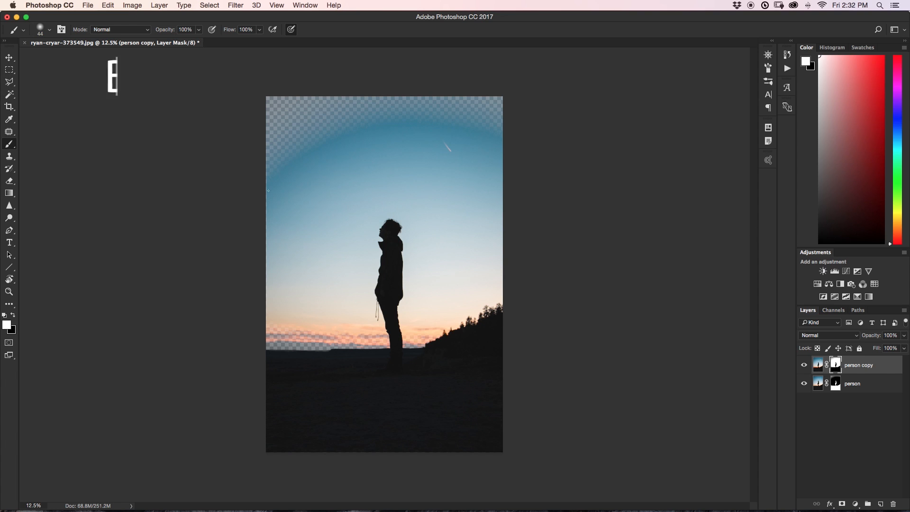
# Paint white on the copy's mask with a large soft brush over the upper sky and the horizon clouds.
pyautogui.moveTo(347, 224)
pyautogui.mouseDown()
pyautogui.moveTo(371, 221)
pyautogui.moveTo(377, 181)
pyautogui.mouseUp()
pyautogui.moveTo(304, 177)
pyautogui.mouseDown()
pyautogui.moveTo(304, 142)
pyautogui.moveTo(353, 106)
pyautogui.moveTo(320, 106)
pyautogui.moveTo(280, 85)
pyautogui.moveTo(474, 89)
pyautogui.moveTo(487, 101)
pyautogui.mouseUp()
pyautogui.moveTo(268, 329)
pyautogui.mouseDown()
pyautogui.moveTo(295, 341)
pyautogui.moveTo(372, 344)
pyautogui.mouseUp()
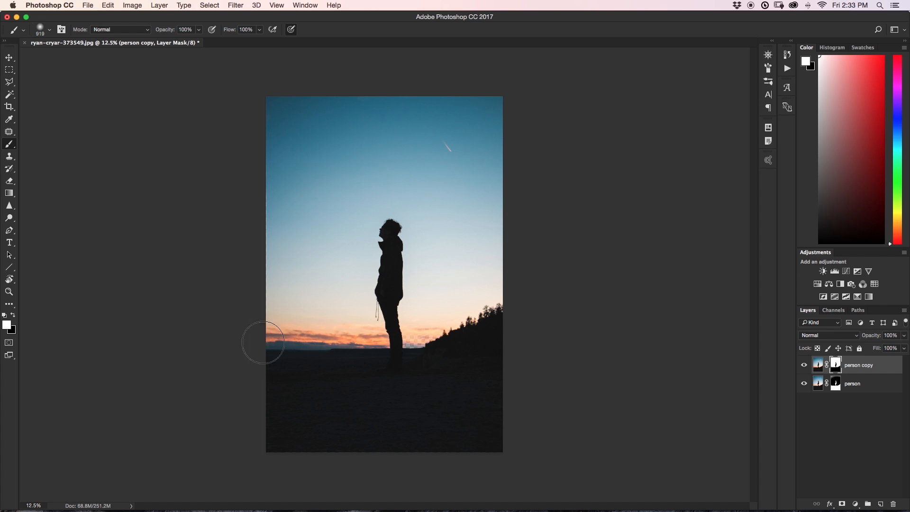
pyautogui.moveTo(437, 333)
pyautogui.mouseDown()
pyautogui.moveTo(412, 339)
pyautogui.moveTo(481, 327)
pyautogui.mouseUp()
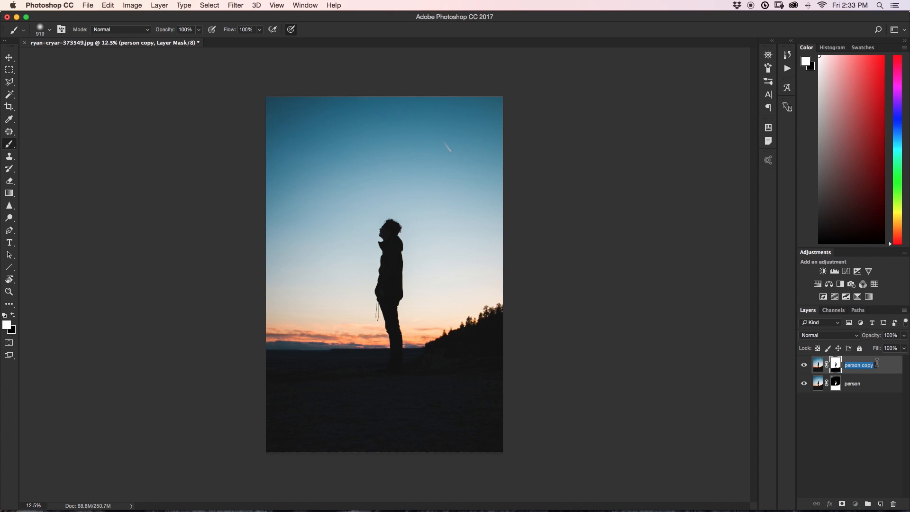
# Rename the duplicated layer to Sky and move it below the person layer.
pyautogui.press('Return')
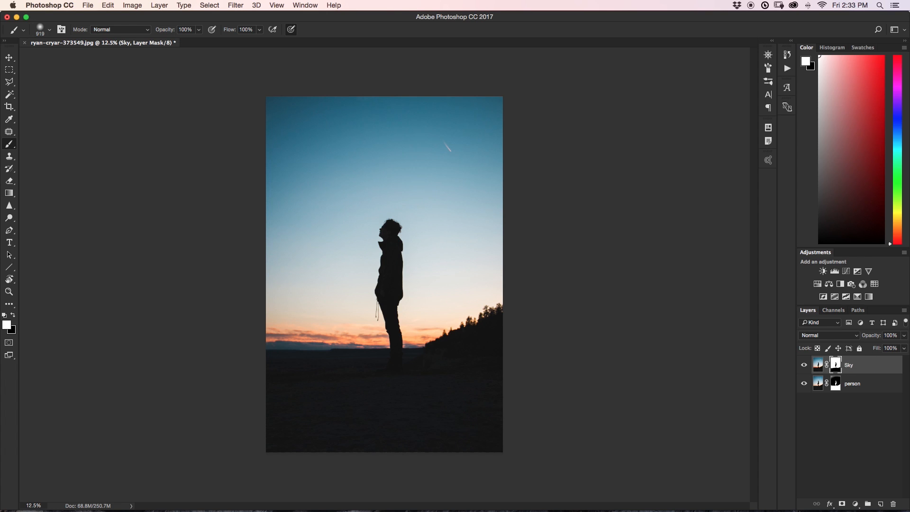
pyautogui.click(804, 365)
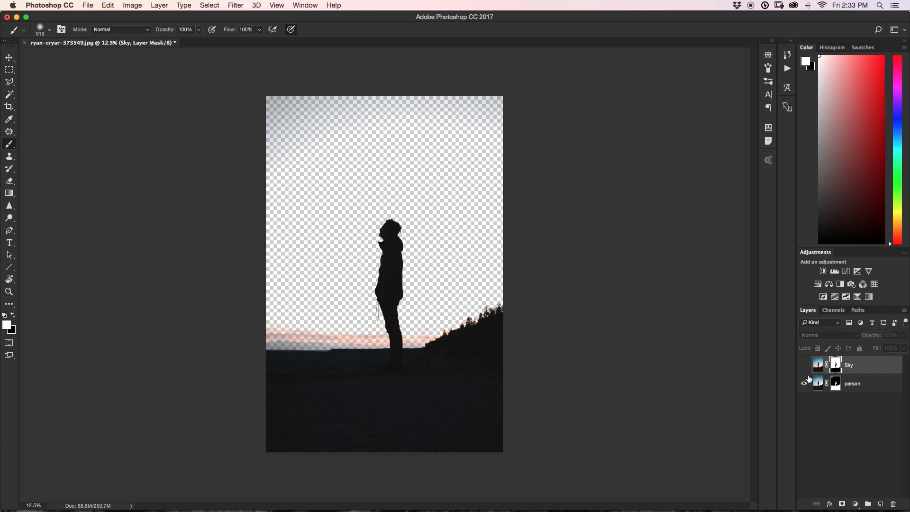
pyautogui.click(805, 365)
pyautogui.click(804, 384)
pyautogui.click(805, 383)
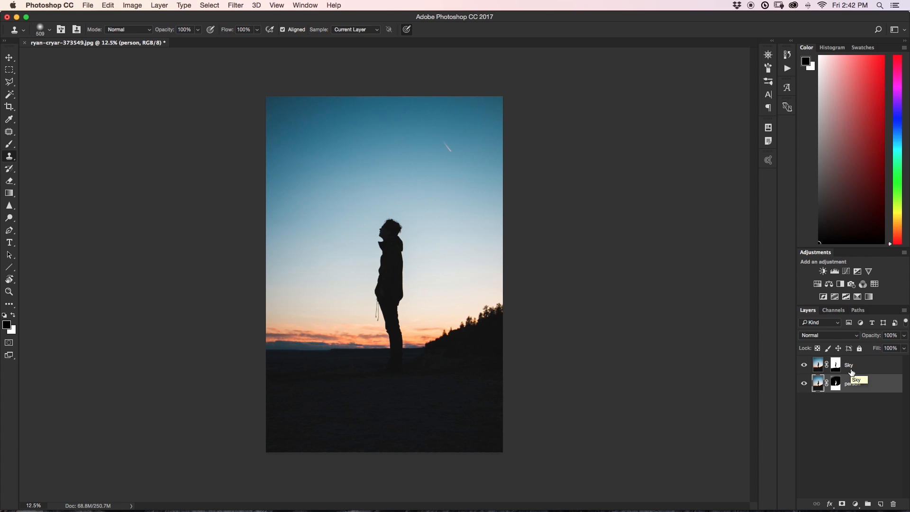
pyautogui.moveTo(859, 366); pyautogui.dragTo(859, 395)
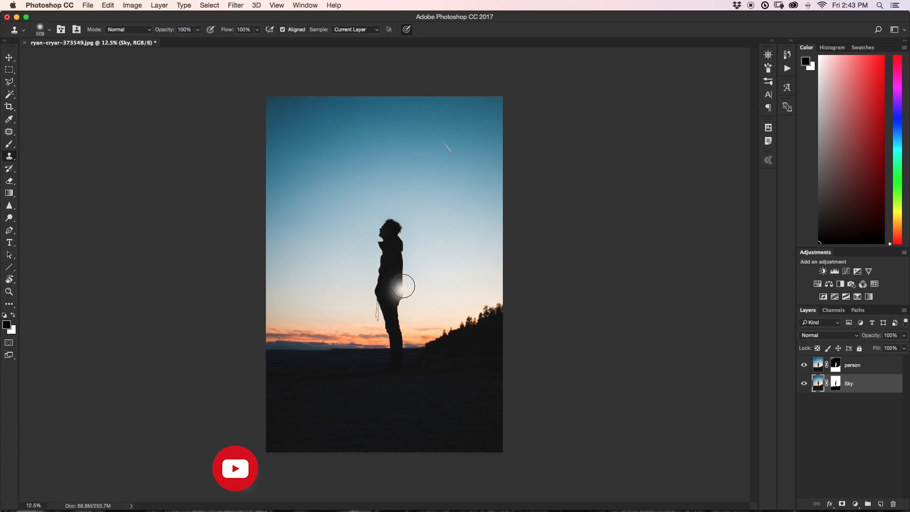
# Target the person layer's mask and set up the Brush tool with a speckled tip at 1100 px and black as foreground color.
pyautogui.click(836, 365)
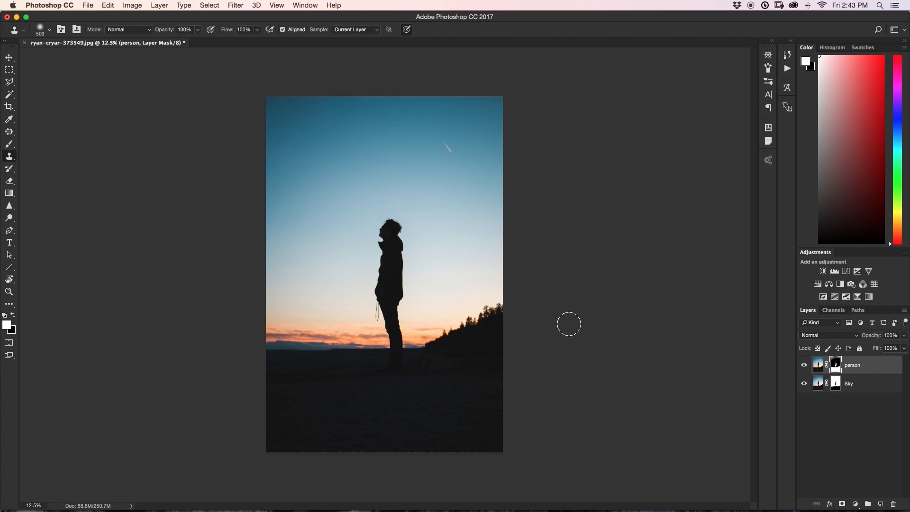
pyautogui.press('b')
pyautogui.click(46, 32)
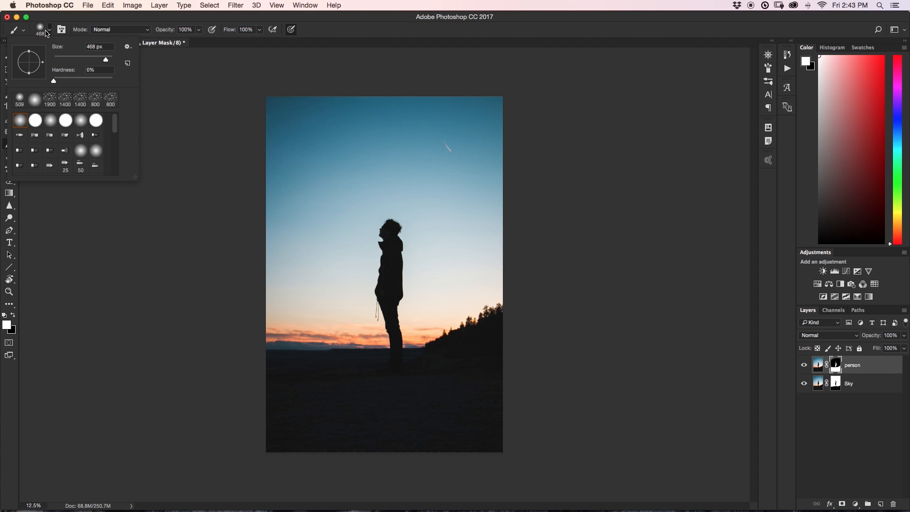
pyautogui.moveTo(115, 135)
pyautogui.mouseDown()
pyautogui.moveTo(116, 167)
pyautogui.moveTo(94, 175)
pyautogui.mouseUp()
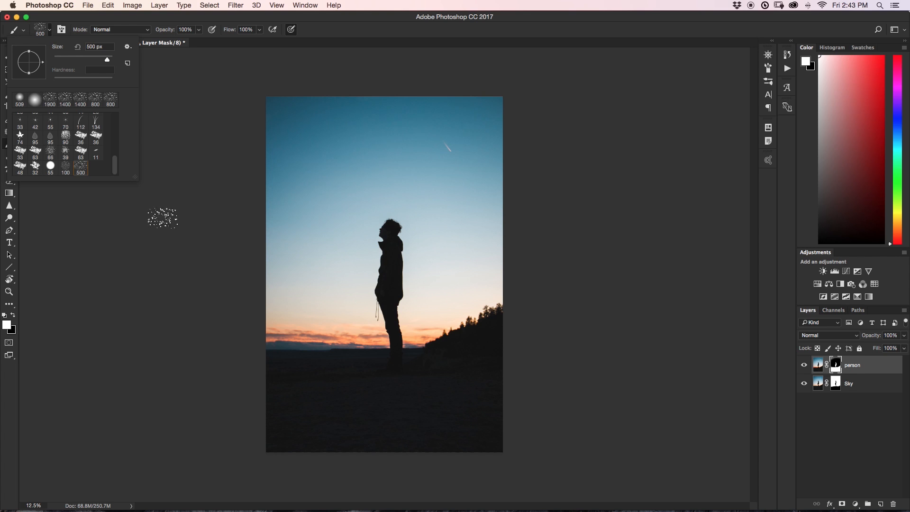
pyautogui.click(170, 239)
pyautogui.press('x')
pyautogui.press(']')
pyautogui.press(']')
pyautogui.press(']')
pyautogui.press(']')
pyautogui.press(']')
pyautogui.press(']')
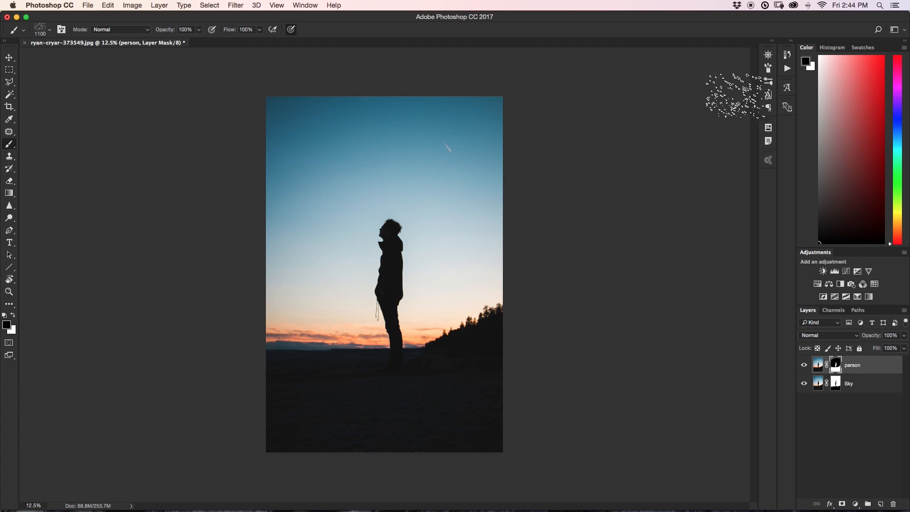
# Set the speckled brush's spacing to 20%, its size jitter to 12% and its angle jitter to 16%.
pyautogui.click(768, 68)
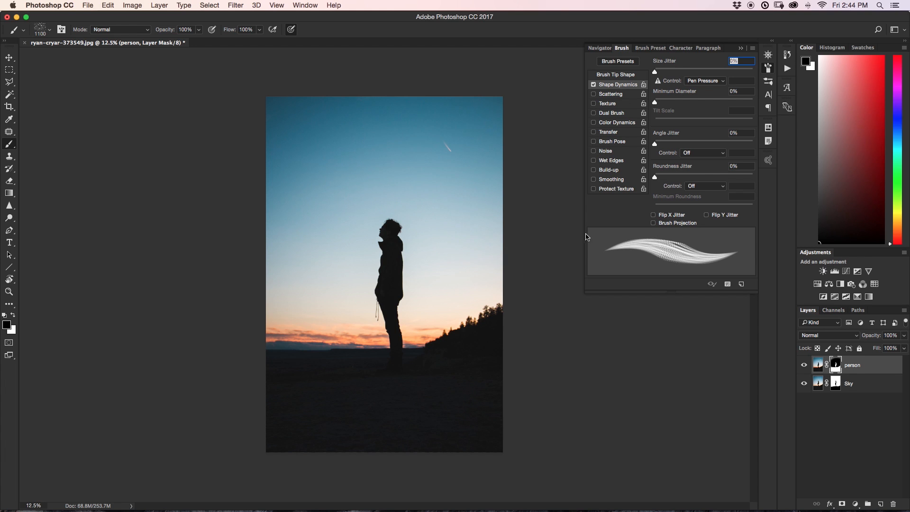
pyautogui.click(623, 76)
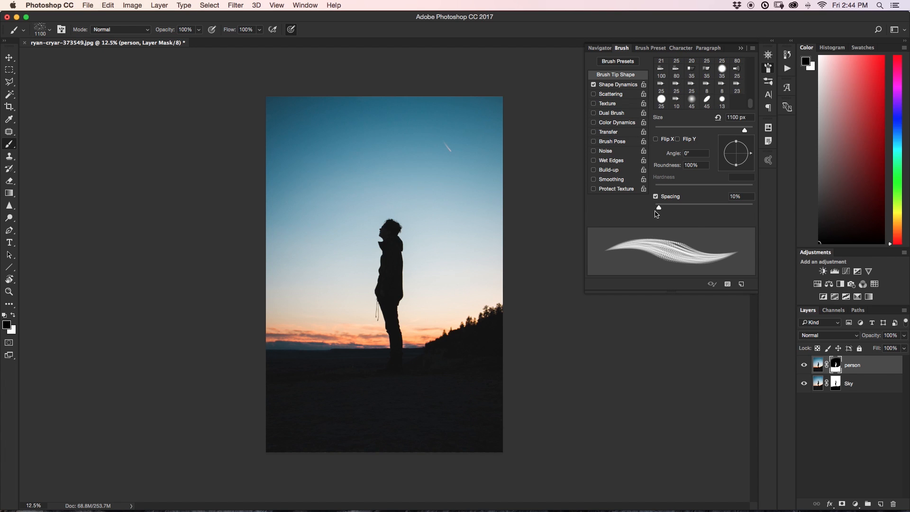
pyautogui.moveTo(661, 210); pyautogui.dragTo(665, 210)
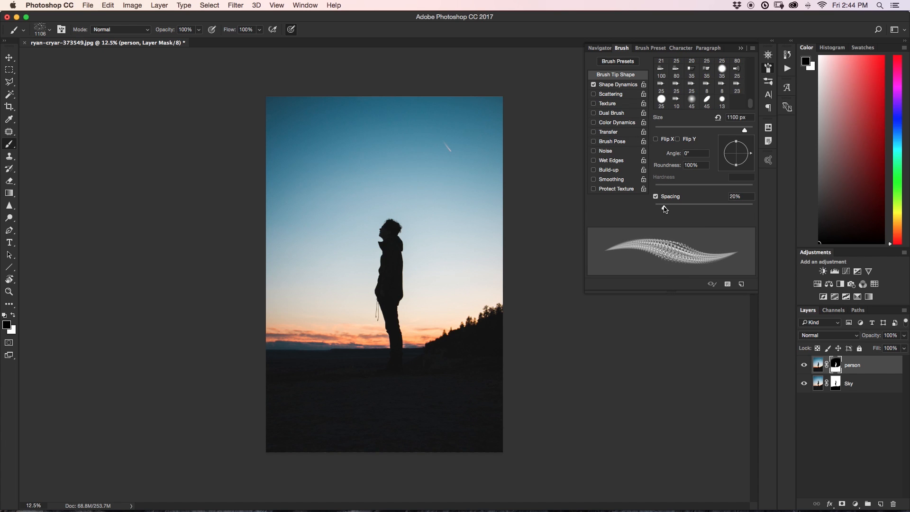
pyautogui.click(606, 86)
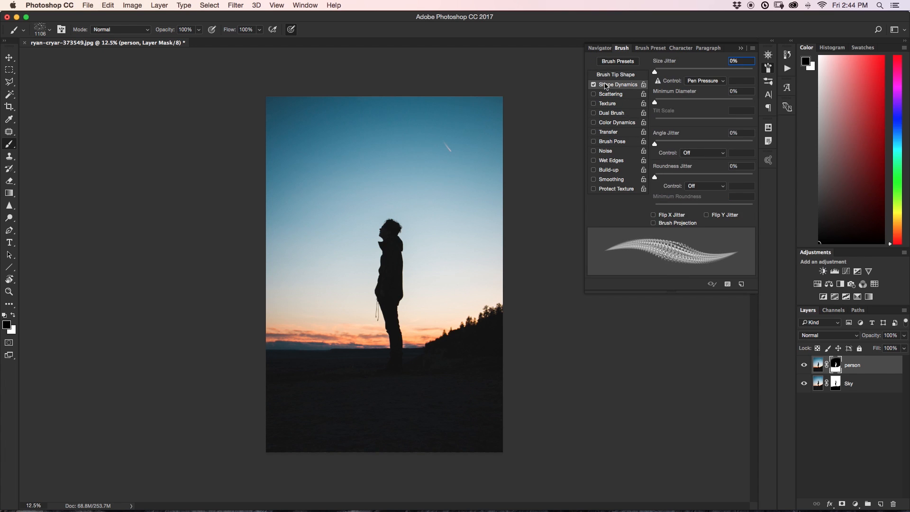
pyautogui.moveTo(657, 72); pyautogui.dragTo(668, 72)
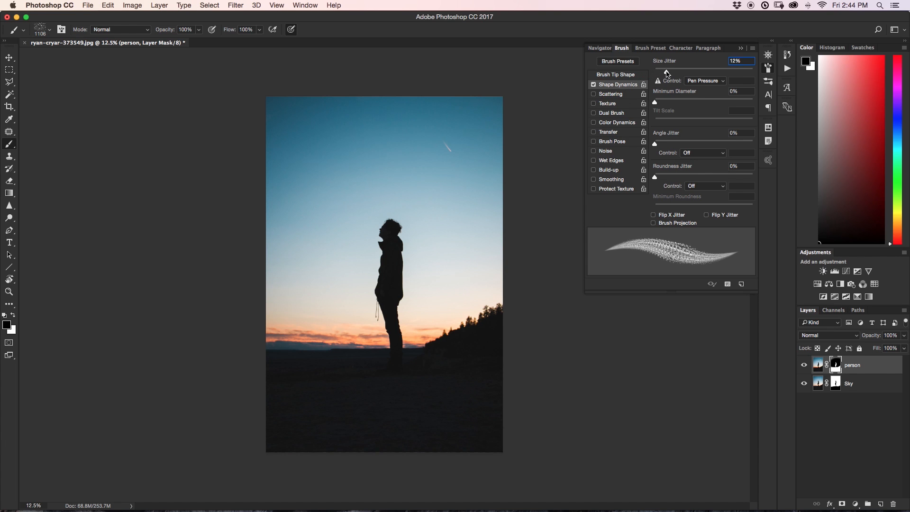
pyautogui.moveTo(657, 145); pyautogui.dragTo(670, 146)
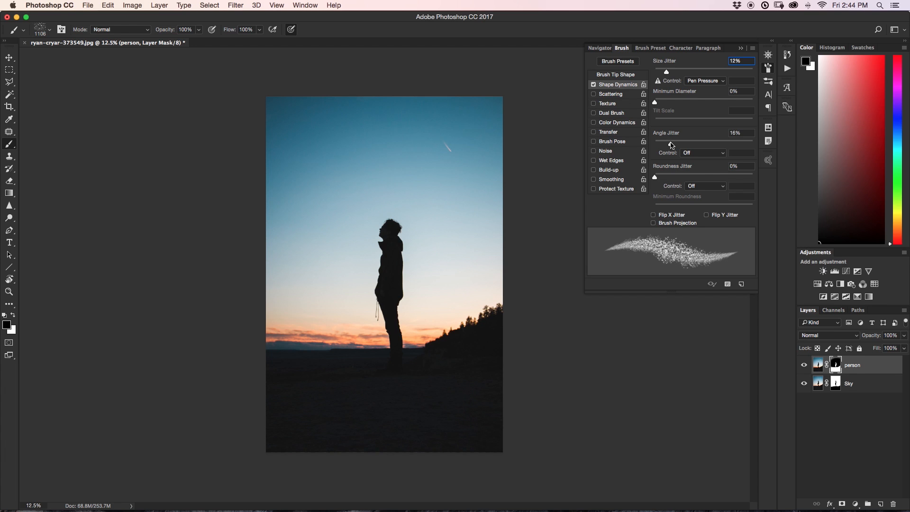
pyautogui.click(552, 268)
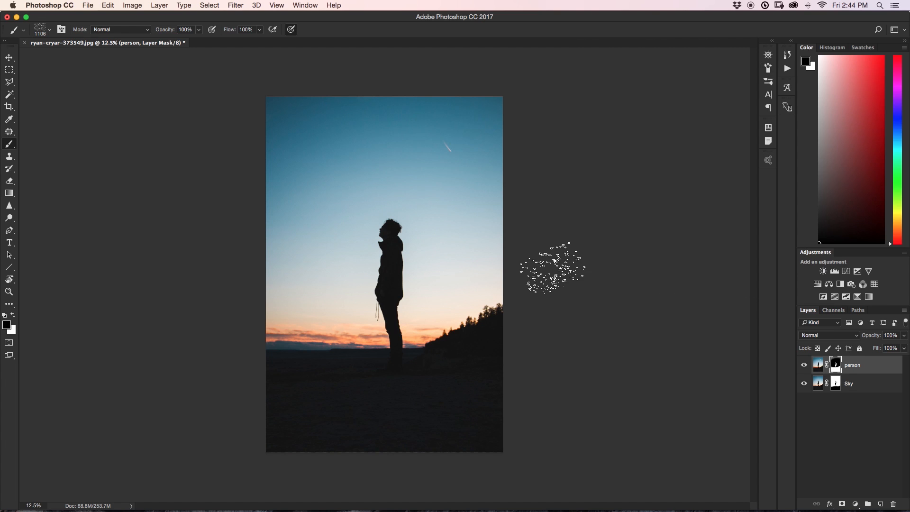
# Stamp black on the person's mask with the speckled brush at 741 px, cutting bird-shaped gaps along the hood, back and lower jacket.
pyautogui.press('[')
pyautogui.press('[')
pyautogui.press('[')
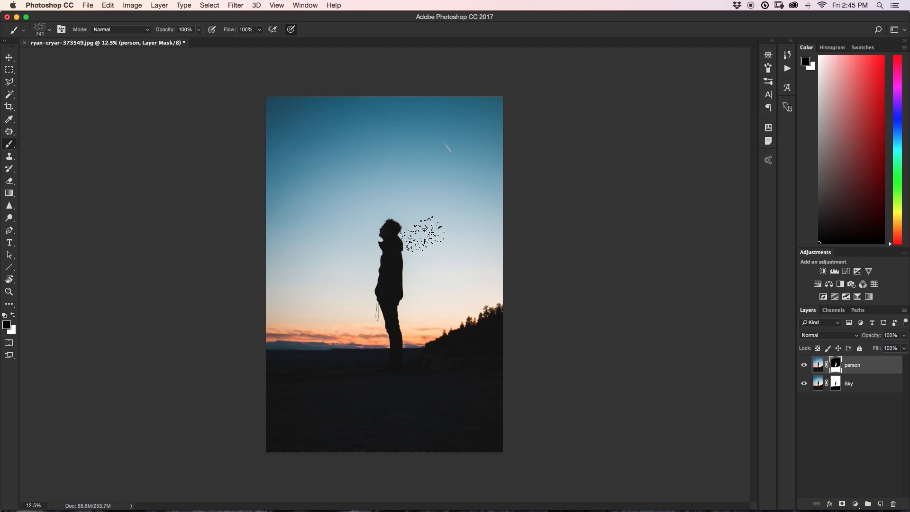
pyautogui.press('super+plus')
pyautogui.press('super+plus')
pyautogui.press('super+plus')
pyautogui.press('super+plus')
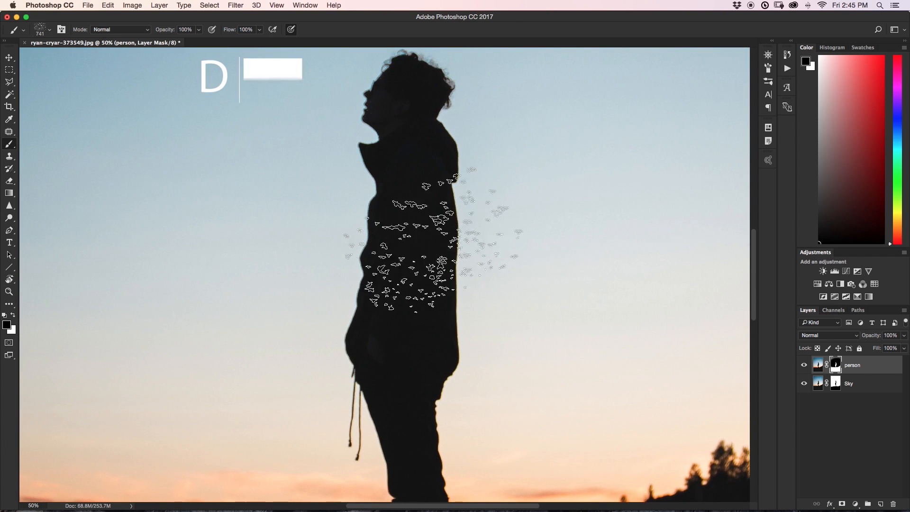
pyautogui.moveTo(563, 282); pyautogui.dragTo(526, 282)
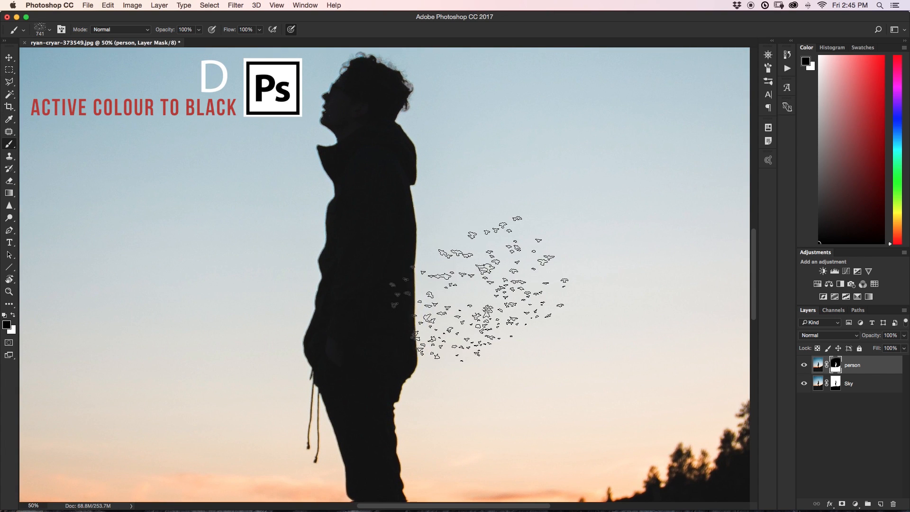
pyautogui.click(464, 219)
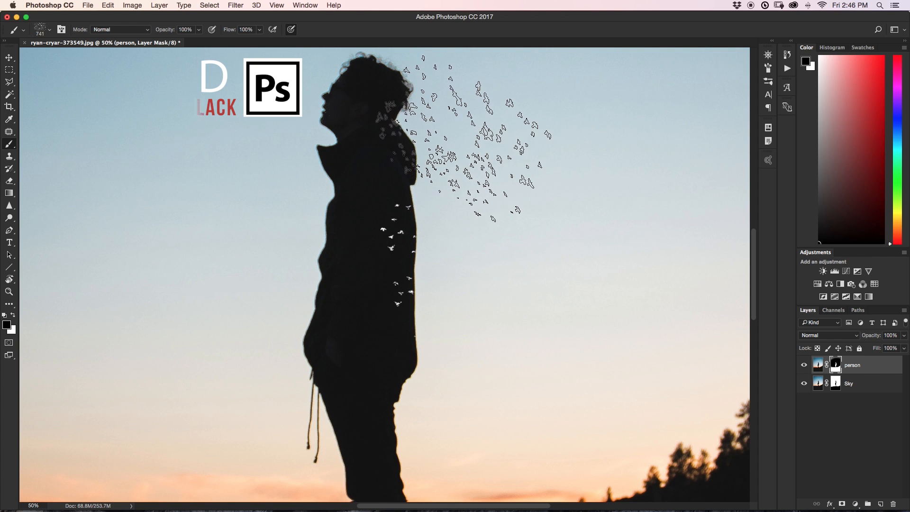
pyautogui.click(462, 142)
pyautogui.click(486, 335)
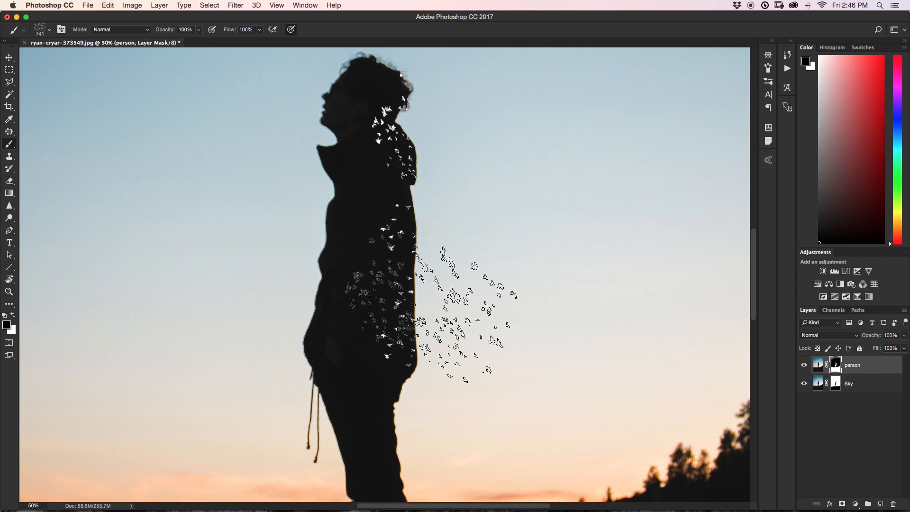
pyautogui.click(431, 315)
# Enlarge the brush to 800 px and stamp more bird-shaped gaps on the mask over the back of the head and the upper back.
pyautogui.press(']')
pyautogui.press(']')
pyautogui.press(']')
pyautogui.press('[')
pyautogui.press('[')
pyautogui.click(462, 120)
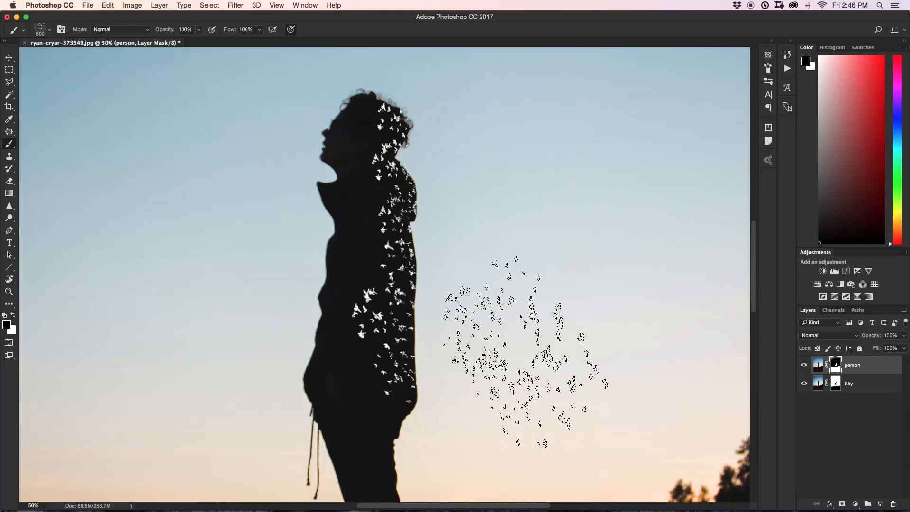
# Add a new layer named Birds and place it between the person and Sky layers.
pyautogui.press('super+minus')
pyautogui.press('super+minus')
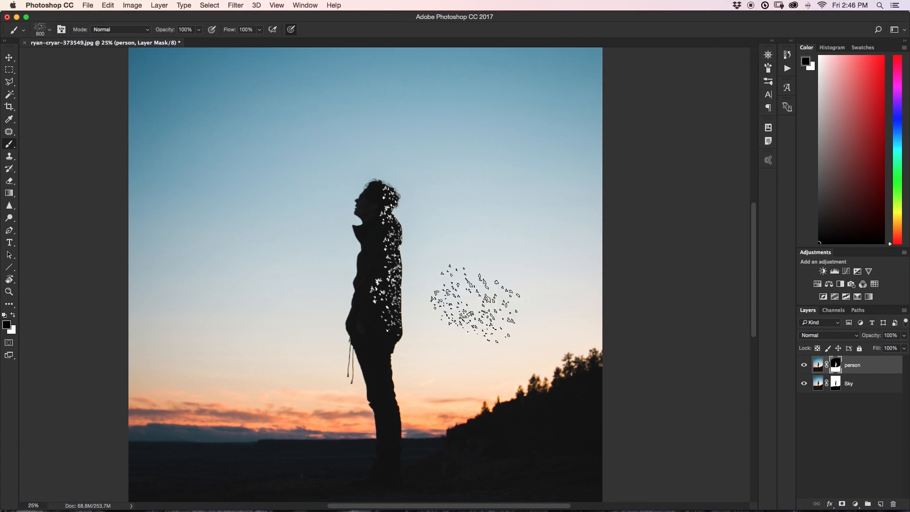
pyautogui.click(881, 505)
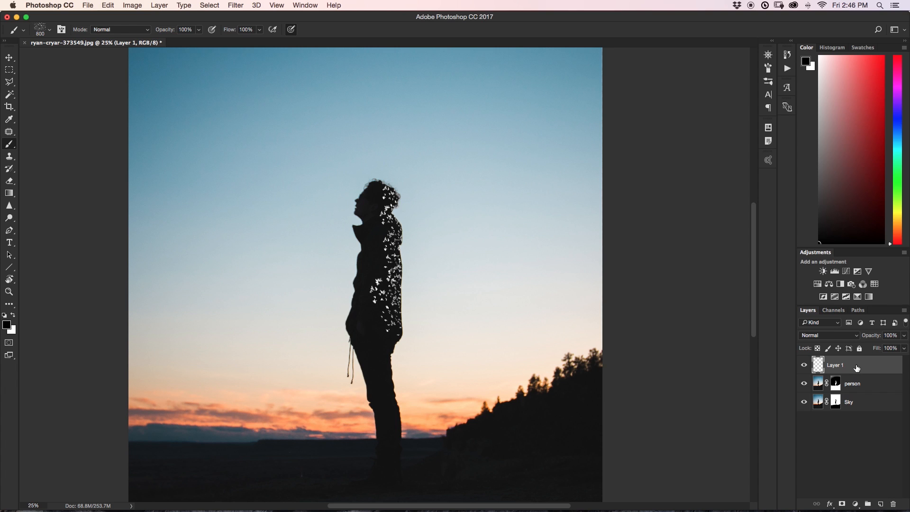
pyautogui.moveTo(857, 368); pyautogui.dragTo(859, 395)
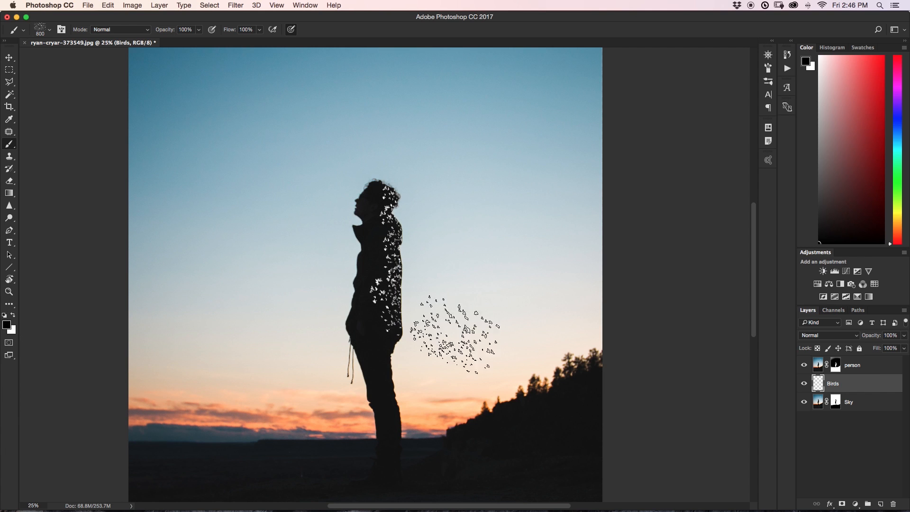
# Stamp small black birds on the Birds layer just behind the person's head and back with the brush at 500 px.
pyautogui.press('[')
pyautogui.press('[')
pyautogui.press('[')
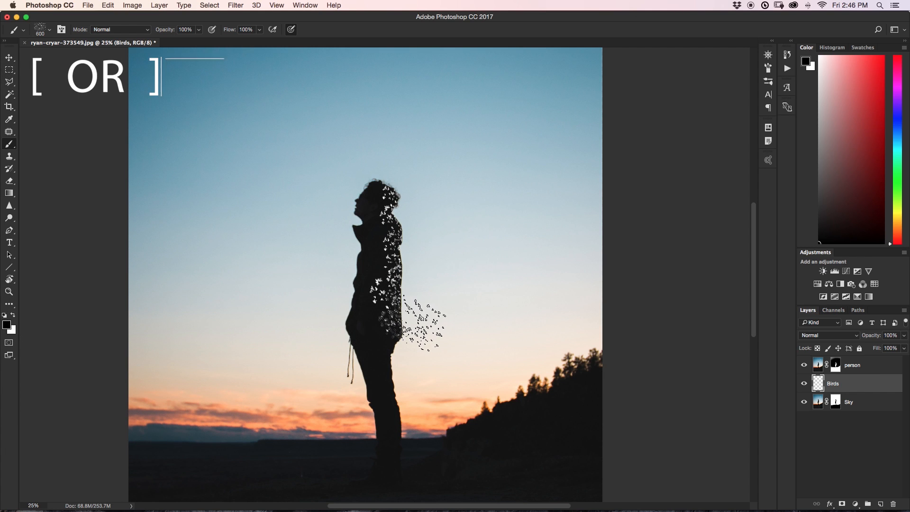
pyautogui.click(397, 286)
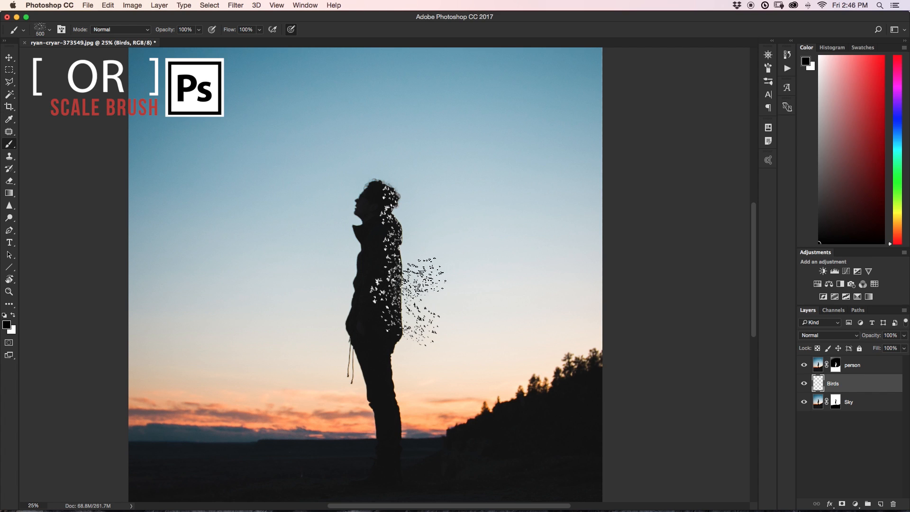
pyautogui.click(402, 249)
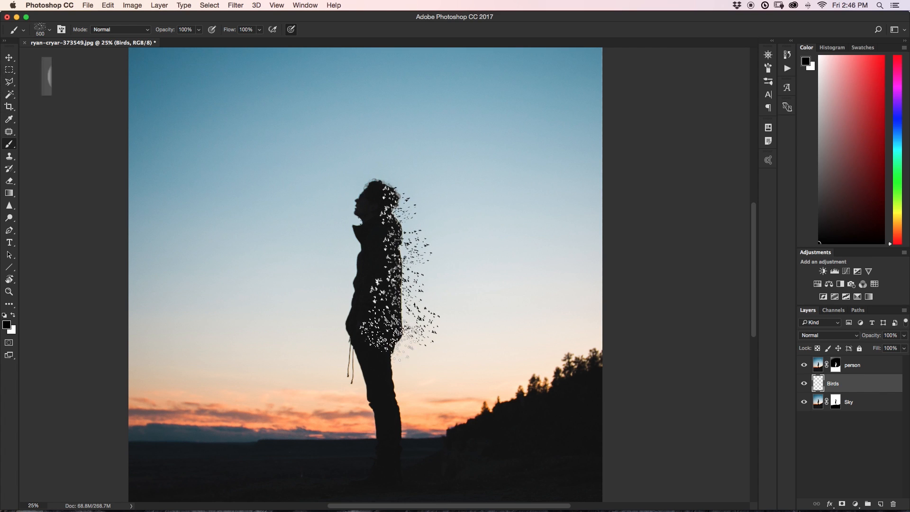
pyautogui.click(415, 272)
pyautogui.click(401, 228)
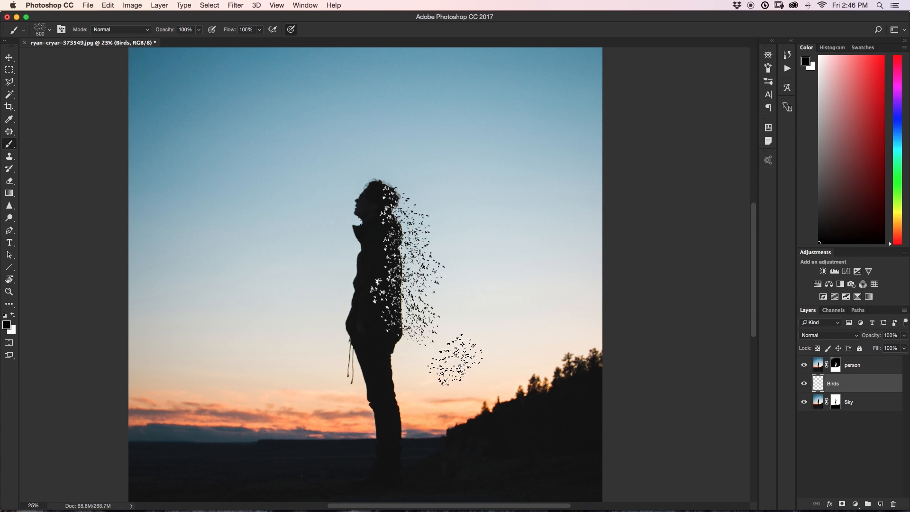
# Stamp larger black birds farther behind the person, widening the flock with the brush at 700 px and 900 px.
pyautogui.press(']')
pyautogui.press(']')
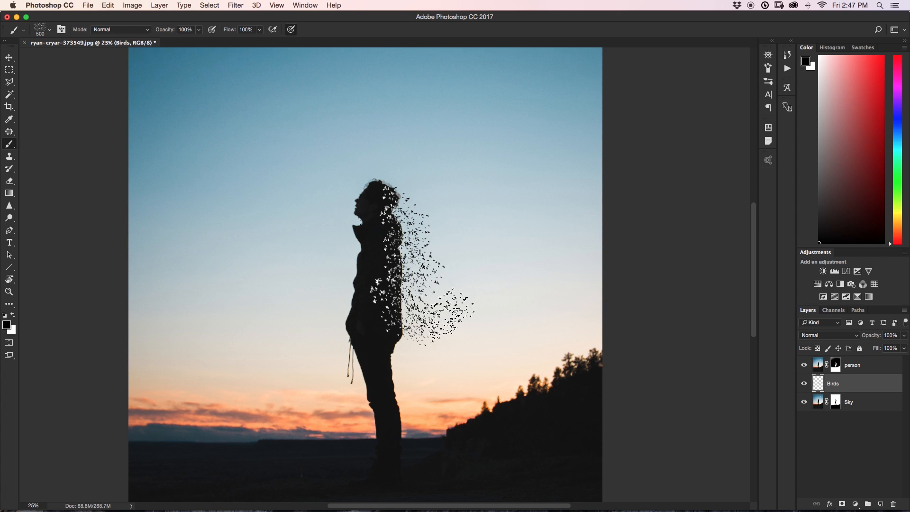
pyautogui.moveTo(457, 311)
pyautogui.mouseDown()
pyautogui.moveTo(460, 272)
pyautogui.moveTo(446, 254)
pyautogui.moveTo(478, 268)
pyautogui.moveTo(438, 202)
pyautogui.moveTo(500, 223)
pyautogui.moveTo(534, 222)
pyautogui.moveTo(481, 190)
pyautogui.moveTo(493, 244)
pyautogui.moveTo(500, 213)
pyautogui.moveTo(491, 209)
pyautogui.moveTo(491, 225)
pyautogui.moveTo(477, 192)
pyautogui.moveTo(475, 226)
pyautogui.moveTo(493, 232)
pyautogui.moveTo(493, 244)
pyautogui.moveTo(432, 263)
pyautogui.moveTo(446, 327)
pyautogui.mouseUp()
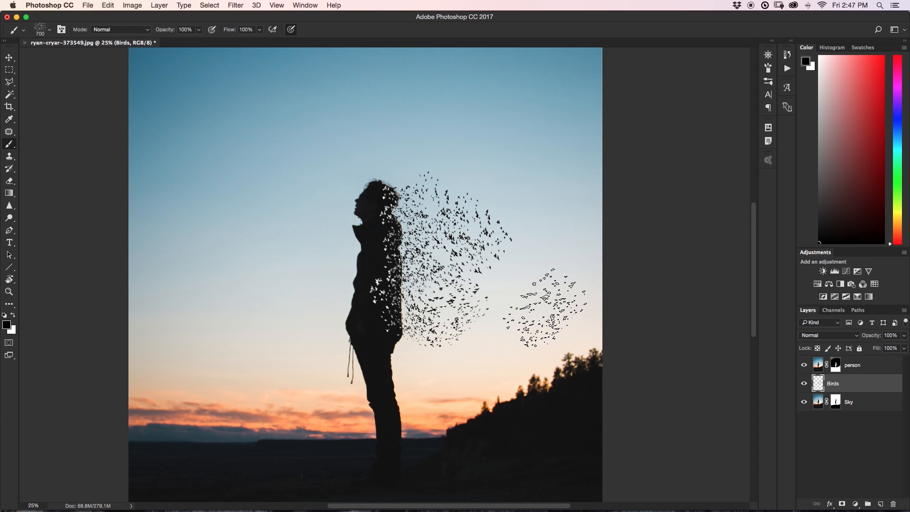
pyautogui.press(']')
pyautogui.press(']')
pyautogui.press(']')
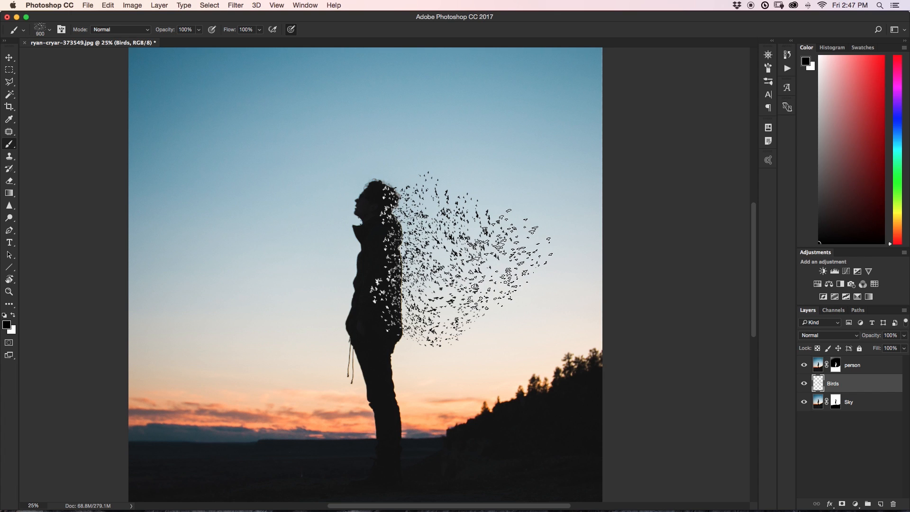
pyautogui.moveTo(526, 244)
pyautogui.mouseDown()
pyautogui.moveTo(512, 246)
pyautogui.moveTo(517, 218)
pyautogui.moveTo(479, 176)
pyautogui.moveTo(576, 163)
pyautogui.moveTo(481, 227)
pyautogui.mouseUp()
# Enlarge the brush to about 1600 px and stamp the biggest birds toward the photo's upper right corner.
pyautogui.press(']')
pyautogui.press(']')
pyautogui.press(']')
pyautogui.press(']')
pyautogui.press(']')
pyautogui.press(']')
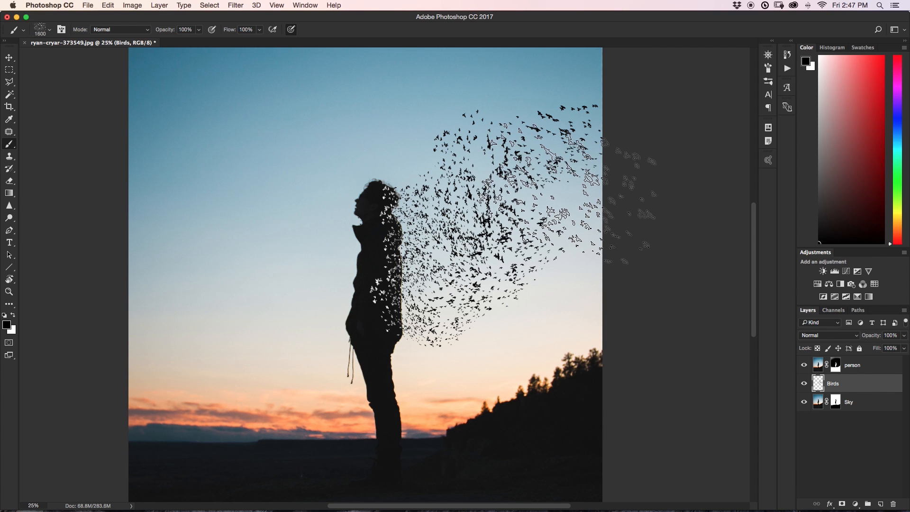
pyautogui.press(']')
pyautogui.moveTo(564, 152)
pyautogui.mouseDown()
pyautogui.moveTo(576, 138)
pyautogui.moveTo(576, 176)
pyautogui.mouseUp()
# Examine the whole flock and the bird-shaped gaps in the person's silhouette up close.
pyautogui.scroll(5, 633, 223)
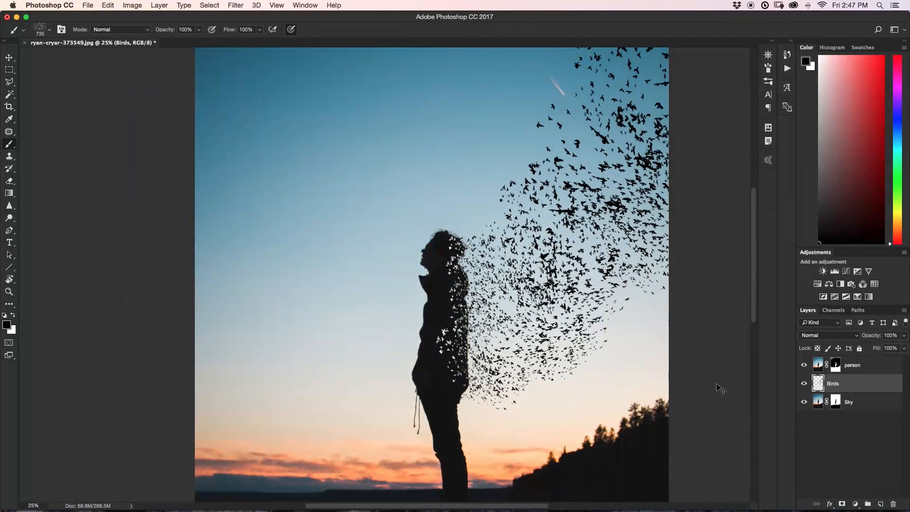
pyautogui.press('super+minus')
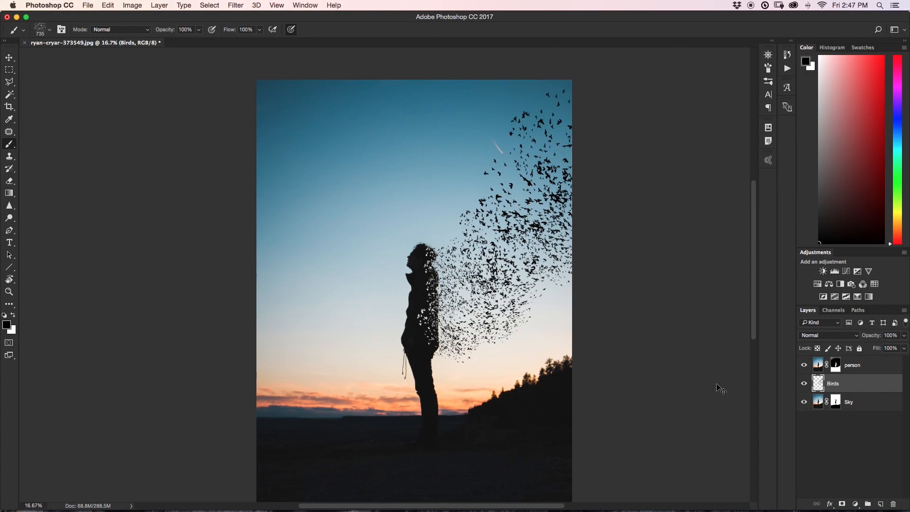
pyautogui.press('super+minus')
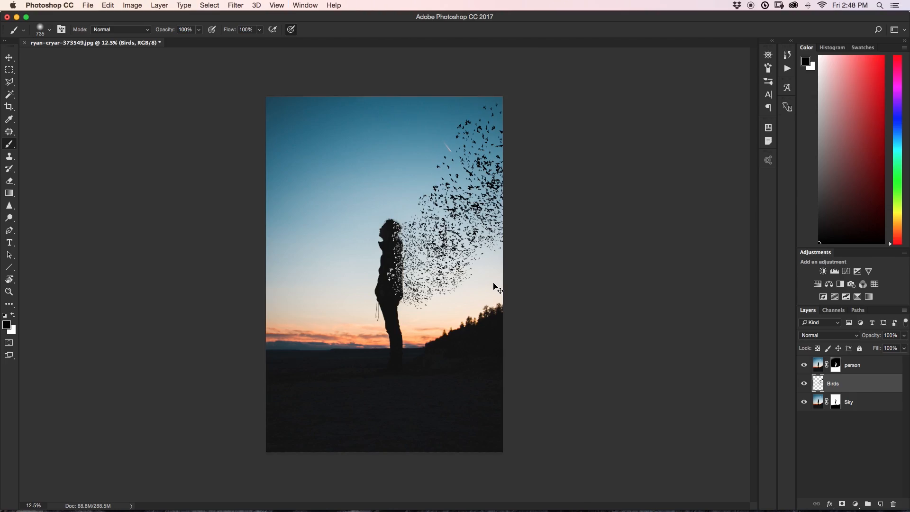
pyautogui.press('super+plus')
pyautogui.press('super+plus')
pyautogui.press('super+plus')
pyautogui.press('super+plus')
pyautogui.press('super+plus')
pyautogui.scroll(-3, 493, 283)
pyautogui.keyDown('ctrl'); pyautogui.keyDown('alt'); pyautogui.moveTo(427, 204); pyautogui.dragTo(399, 204); pyautogui.keyUp('alt'); pyautogui.keyUp('ctrl')
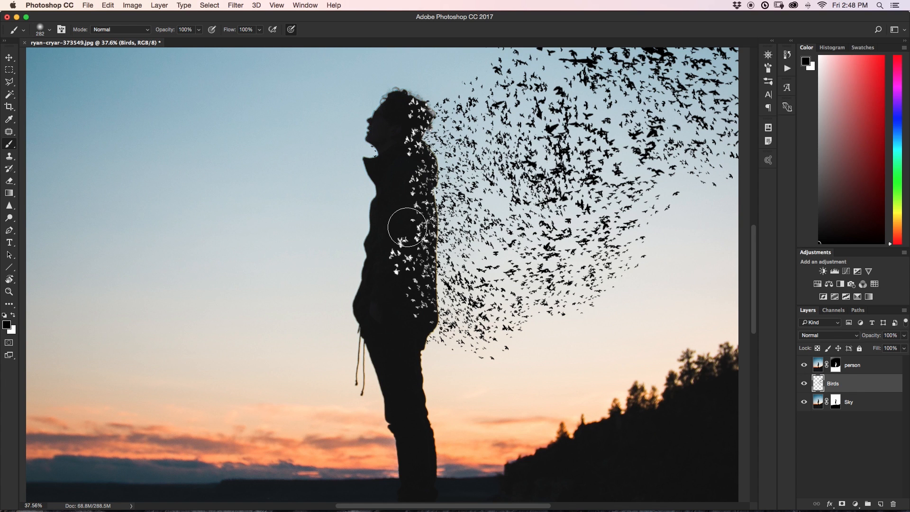
pyautogui.scroll(3, 403, 247)
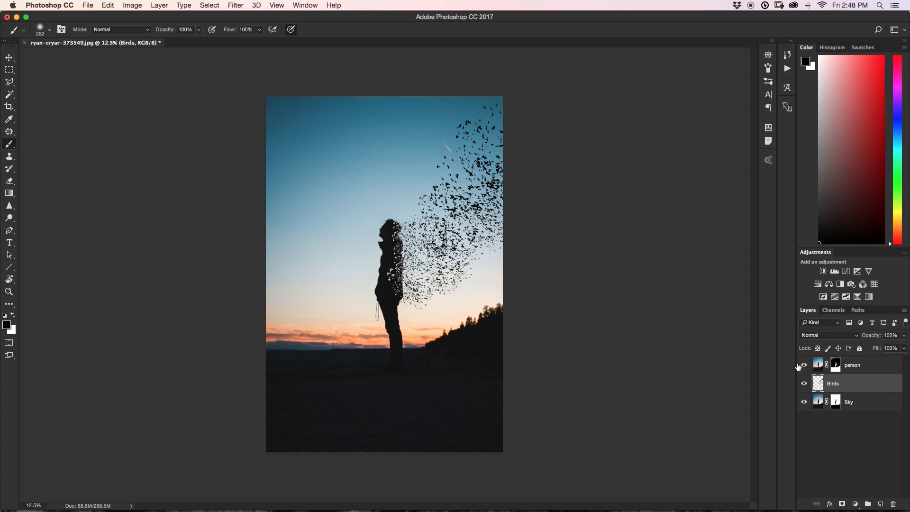
# Paint white on the Sky layer's mask over the person's silhouette with a soft round brush at 551 px.
pyautogui.click(836, 403)
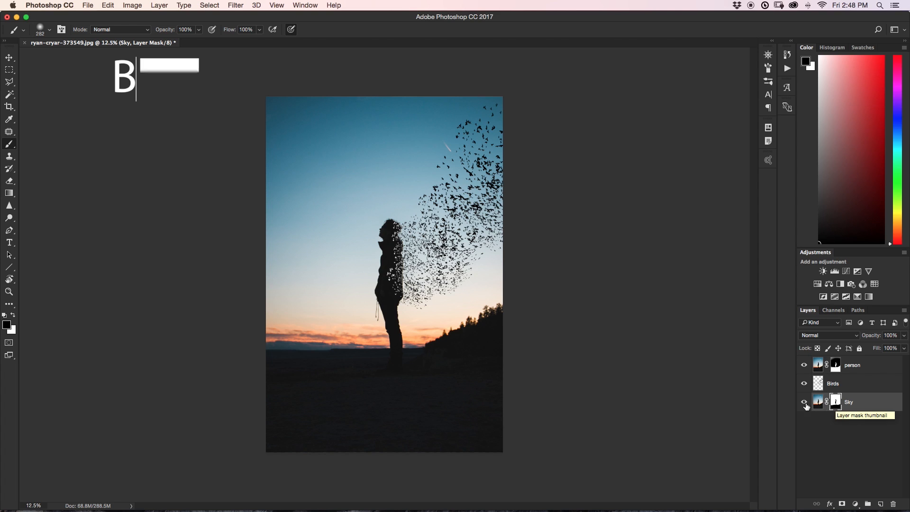
pyautogui.press('x')
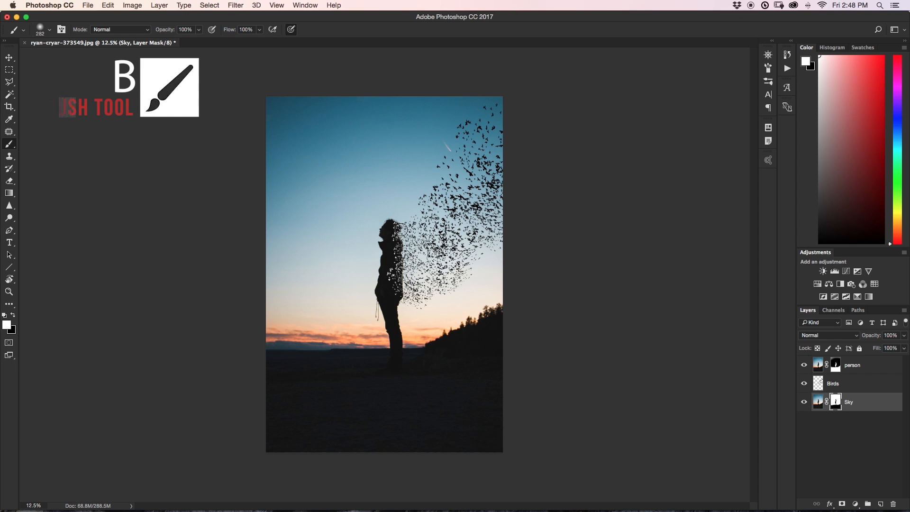
pyautogui.moveTo(391, 232); pyautogui.dragTo(399, 225)
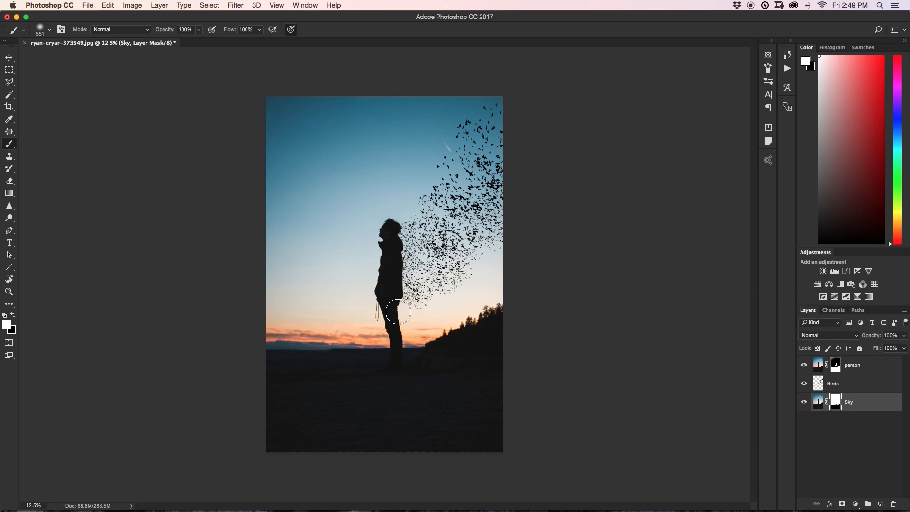
# Clone clean sky from behind the person over the silhouette on the Sky layer's image with the soft Clone Stamp.
pyautogui.press('s')
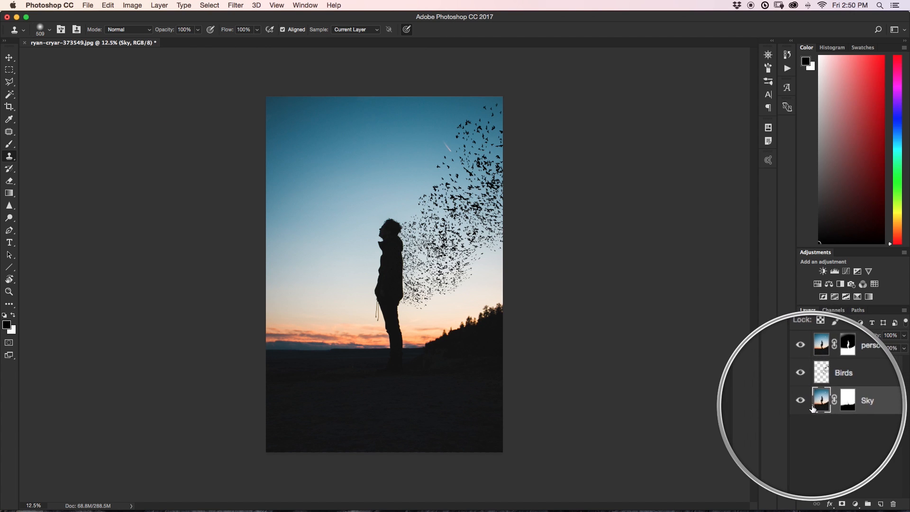
pyautogui.keyDown('alt'); pyautogui.click(423, 297); pyautogui.keyUp('alt')
pyautogui.moveTo(423, 297)
pyautogui.mouseDown()
pyautogui.moveTo(398, 288)
pyautogui.moveTo(396, 242)
pyautogui.moveTo(393, 288)
pyautogui.moveTo(390, 274)
pyautogui.mouseUp()
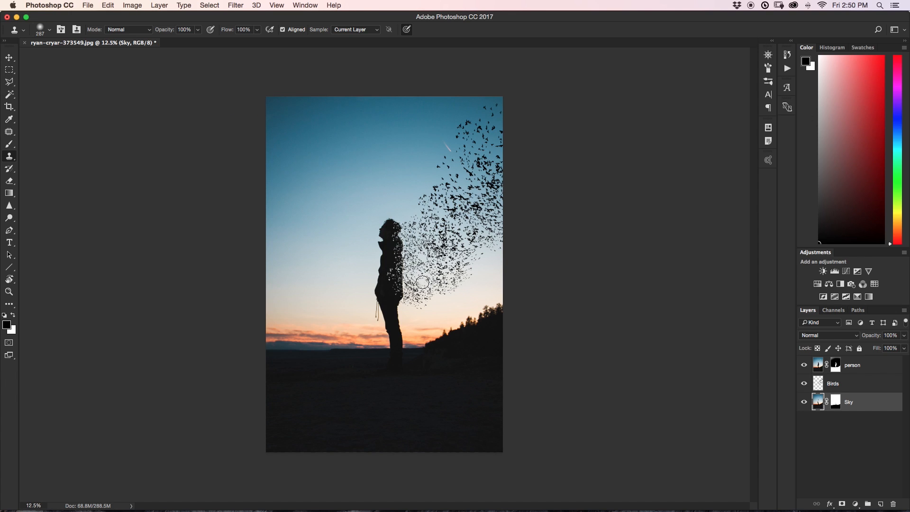
# Examine the bird-shaped gaps along the person's back and head up close against the cloned sky.
pyautogui.press('super+equal')
pyautogui.press('super+equal')
pyautogui.press('super+equal')
pyautogui.press('super+equal')
pyautogui.press('super+equal')
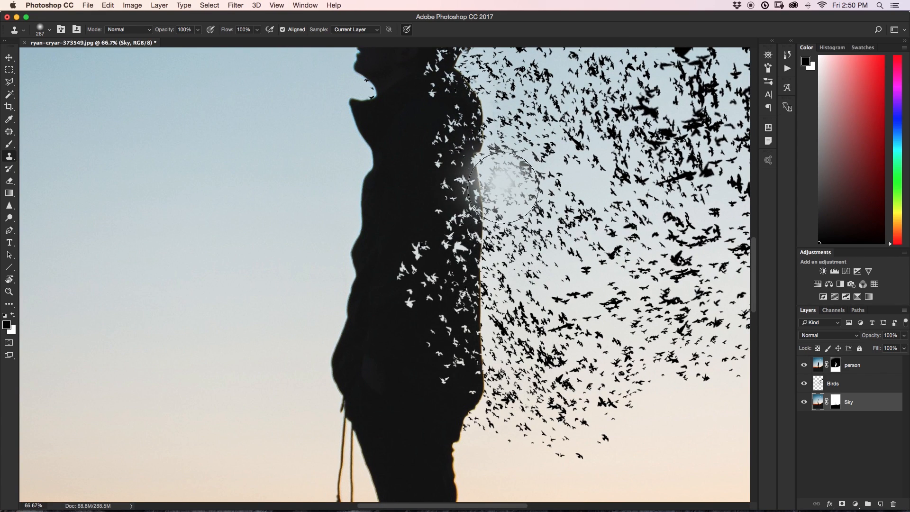
pyautogui.scroll(2, 548, 267)
pyautogui.scroll(2, 547, 267)
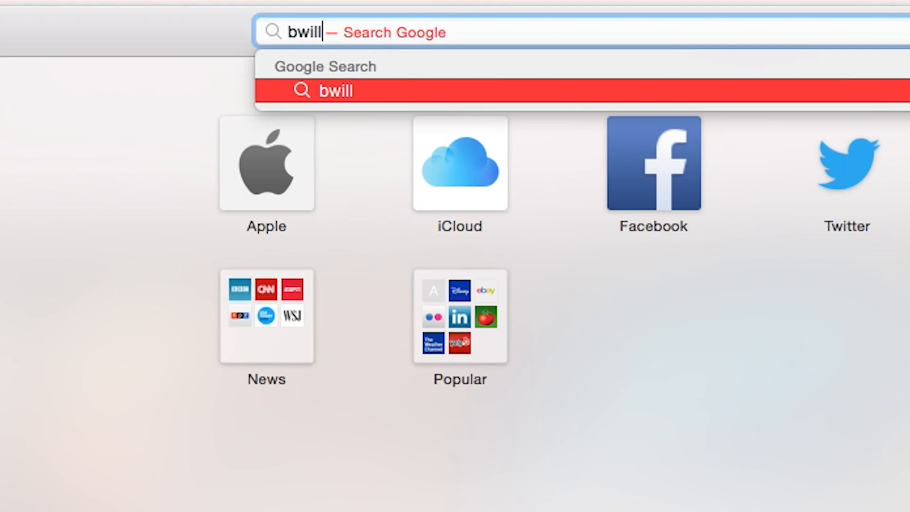
# Open bwillcreative.com in the web browser and look through the tutorial page to the free bird brush pack download.
pyautogui.write('creative.com')
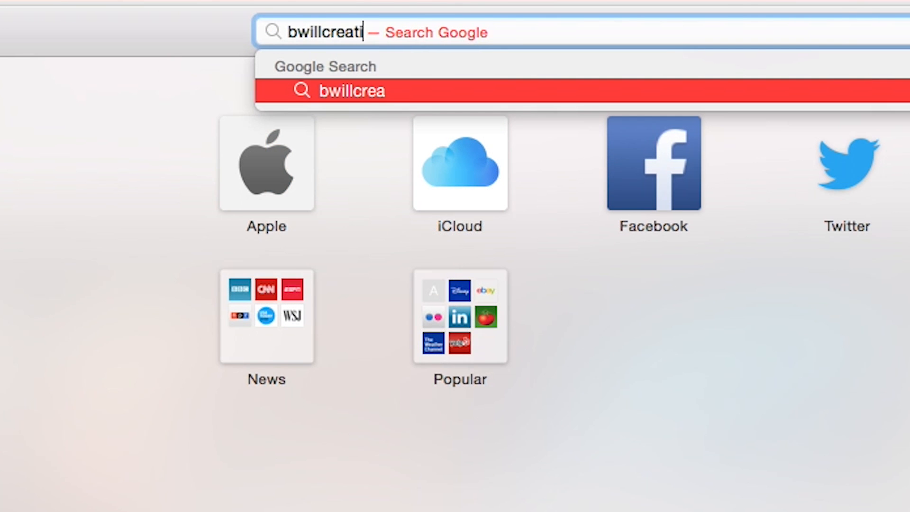
pyautogui.press('Return')
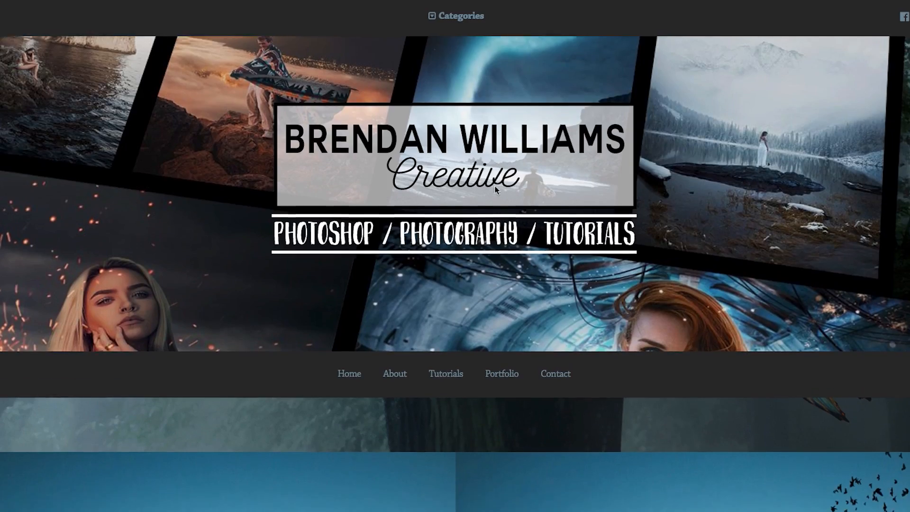
pyautogui.scroll(-15, 495, 188)
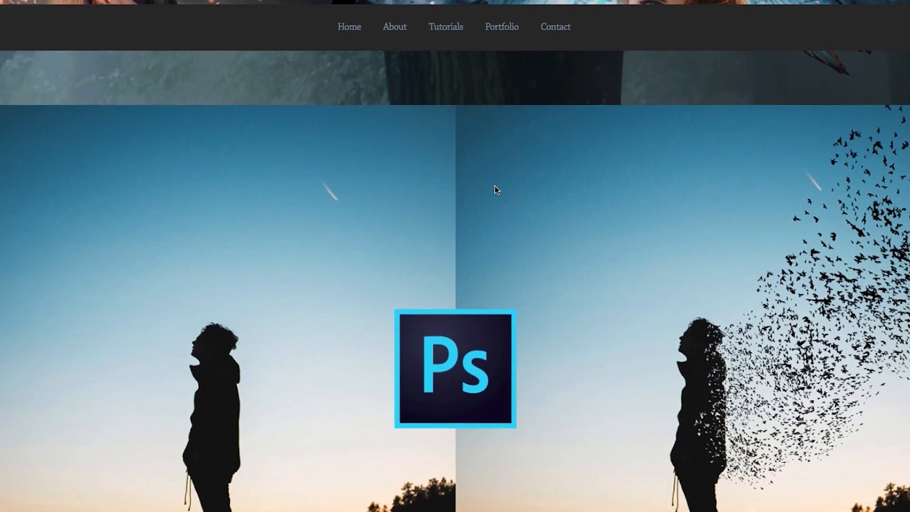
pyautogui.scroll(-20, 495, 187)
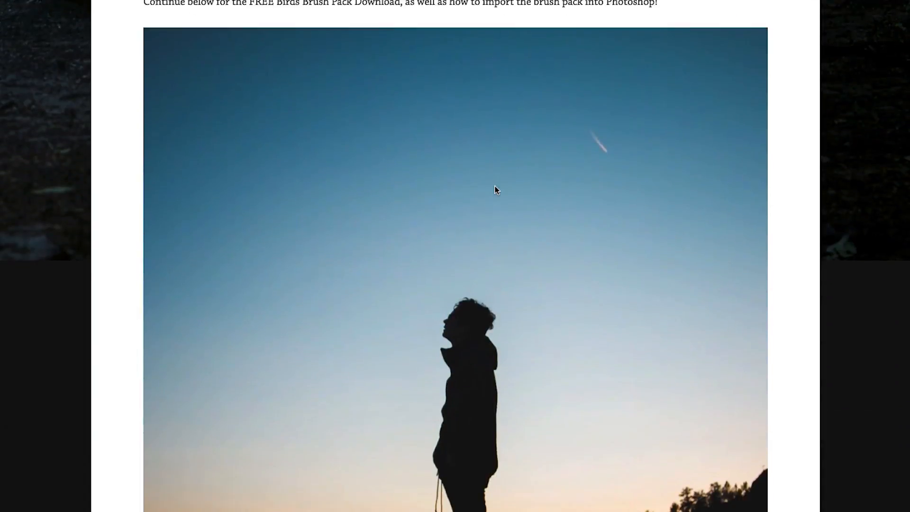
pyautogui.scroll(-20, 495, 190)
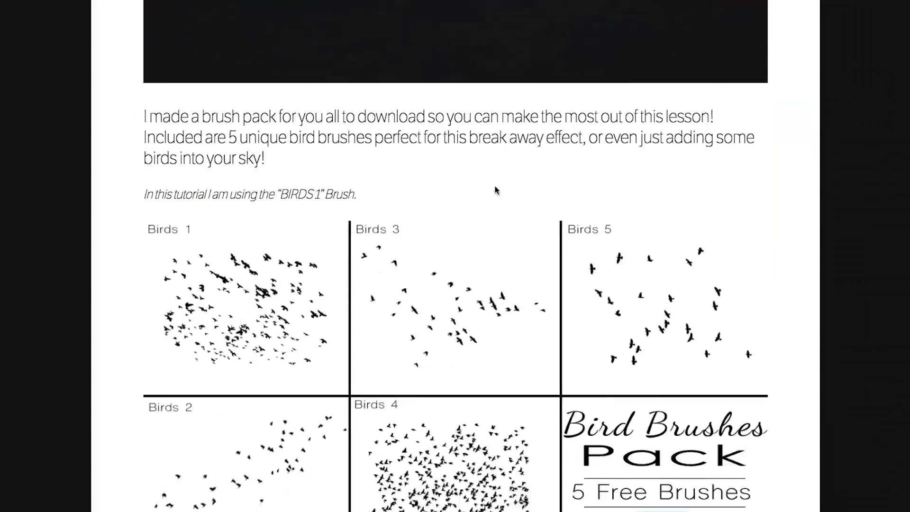
pyautogui.scroll(6, 494, 190)
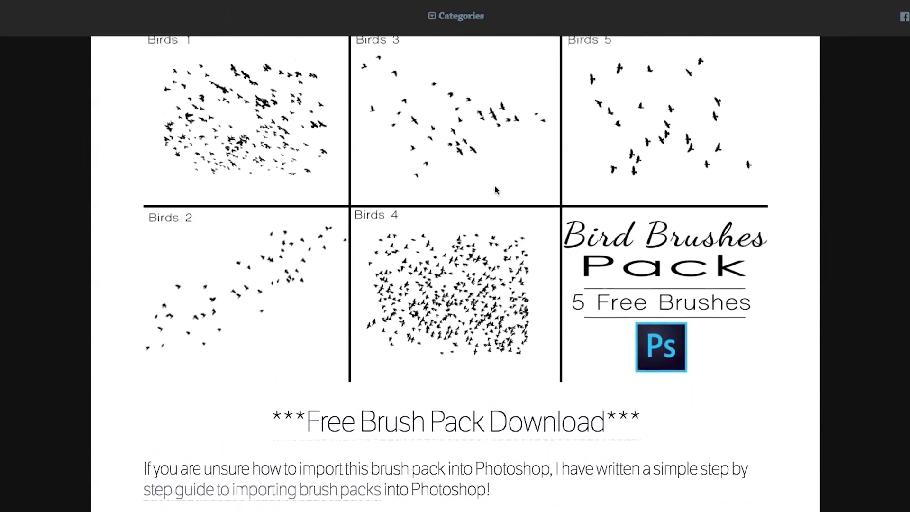